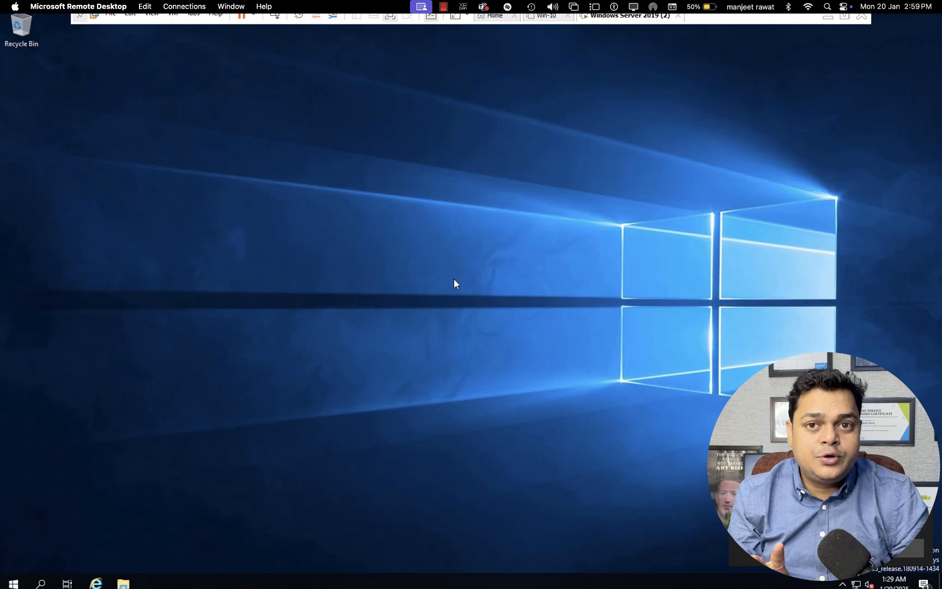
- Refresh the desktop several times from its context menu
{"action": "left_click", "coordinate": [476, 313]}
{"action": "right_click", "coordinate": [476, 313]}
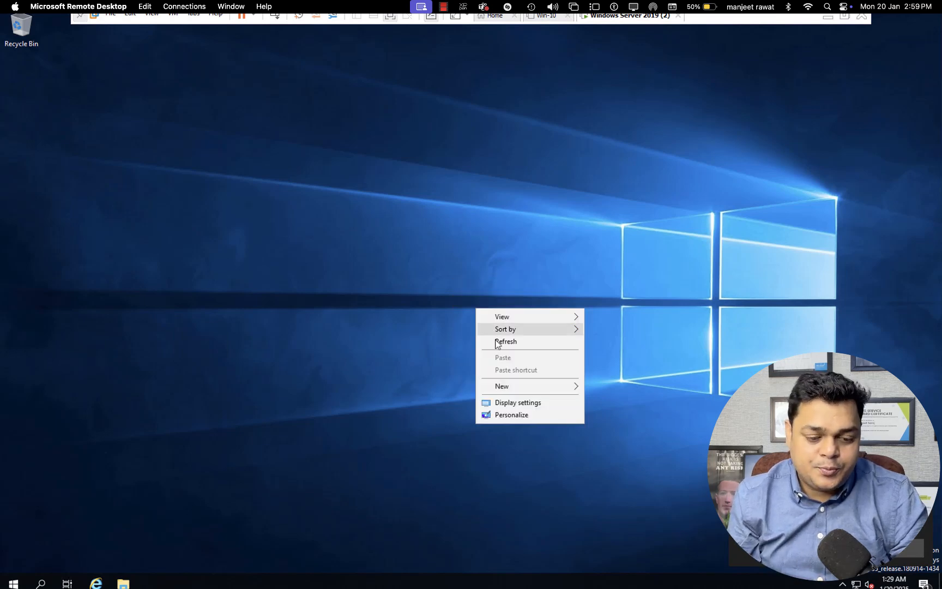
{"action": "left_click", "coordinate": [499, 342]}
{"action": "right_click", "coordinate": [499, 342]}
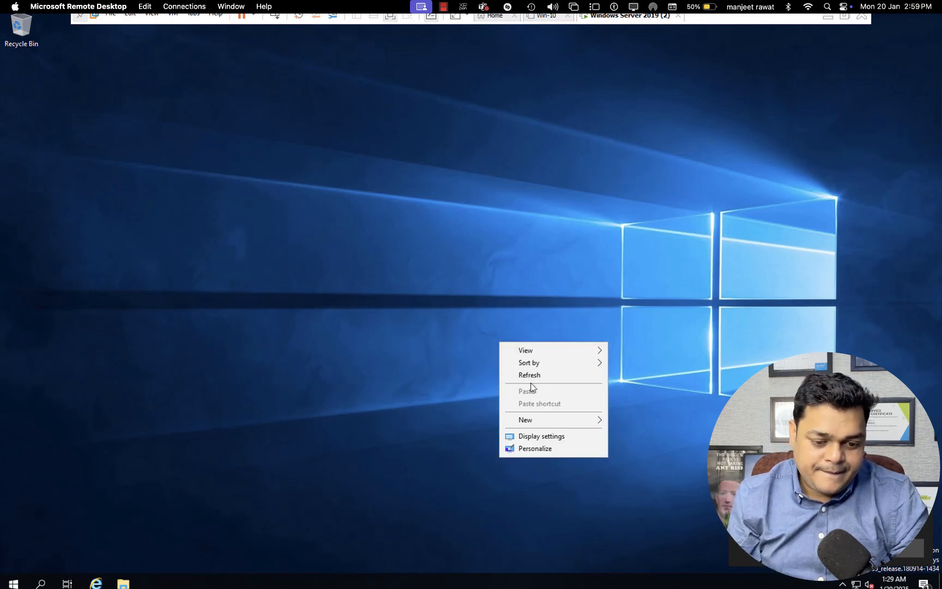
{"action": "left_click", "coordinate": [530, 376]}
{"action": "right_click", "coordinate": [530, 376]}
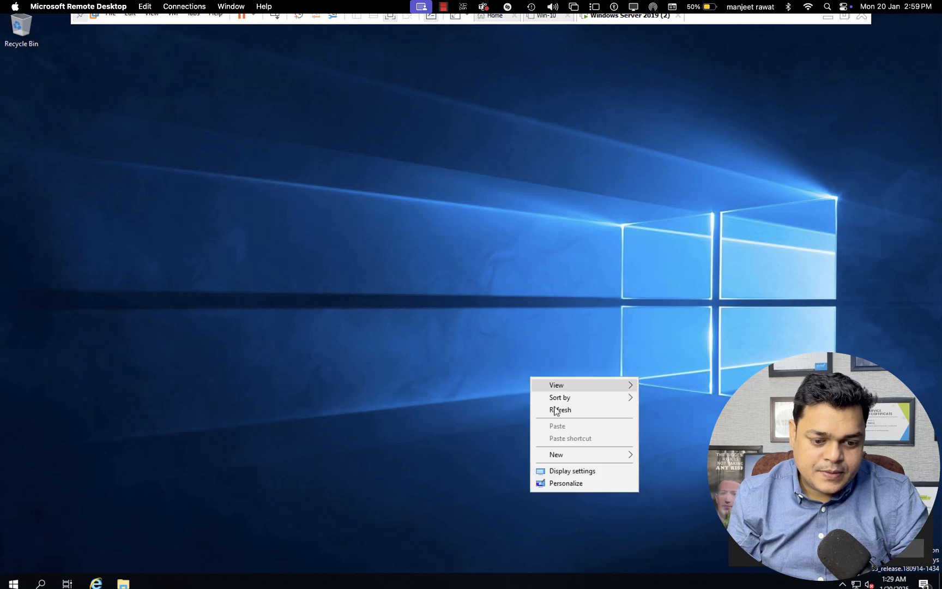
{"action": "left_click", "coordinate": [556, 411]}
{"action": "right_click", "coordinate": [556, 409]}
{"action": "left_click", "coordinate": [582, 441]}
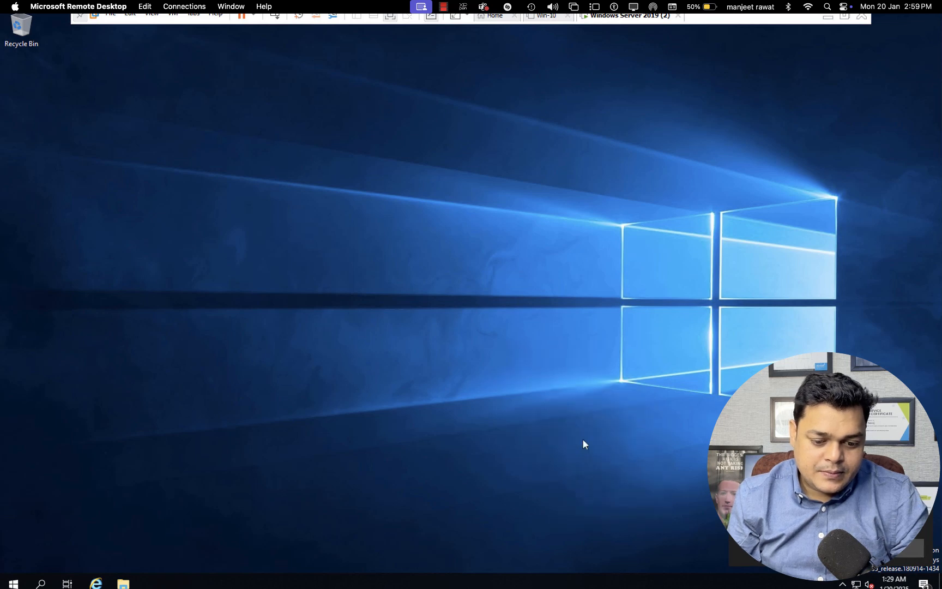
- Launch dsa.msc and delete the demo user account from cloud.com's Users container
{"action": "key", "text": "super+r"}
{"action": "type", "text": "dsa.m"}
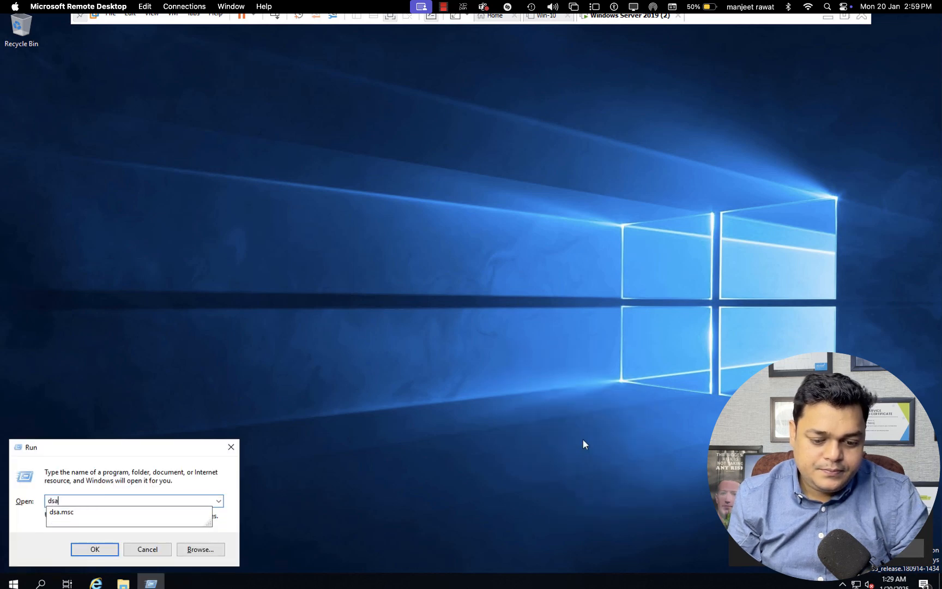
{"action": "type", "text": "sc"}
{"action": "key", "text": "Return"}
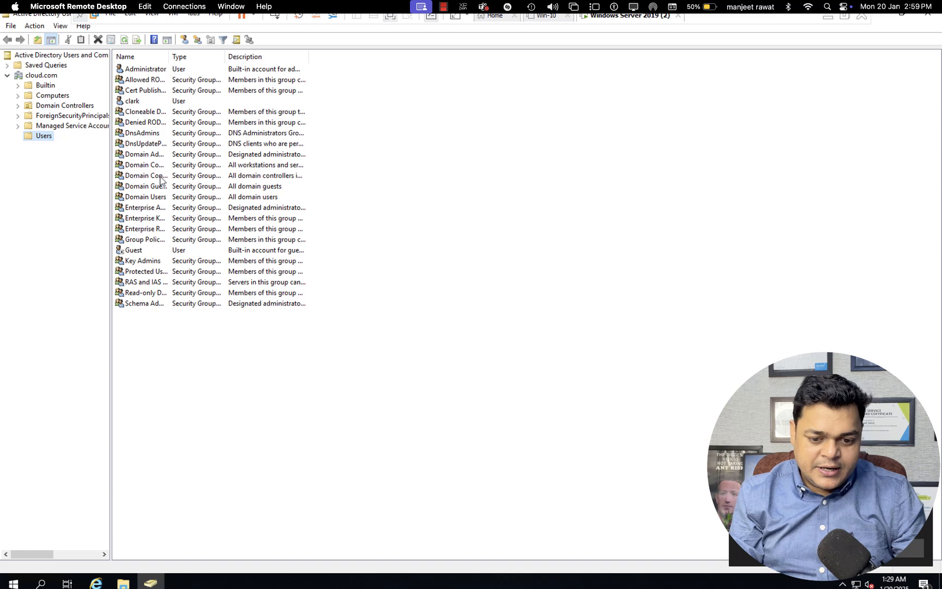
{"action": "left_click", "coordinate": [196, 326]}
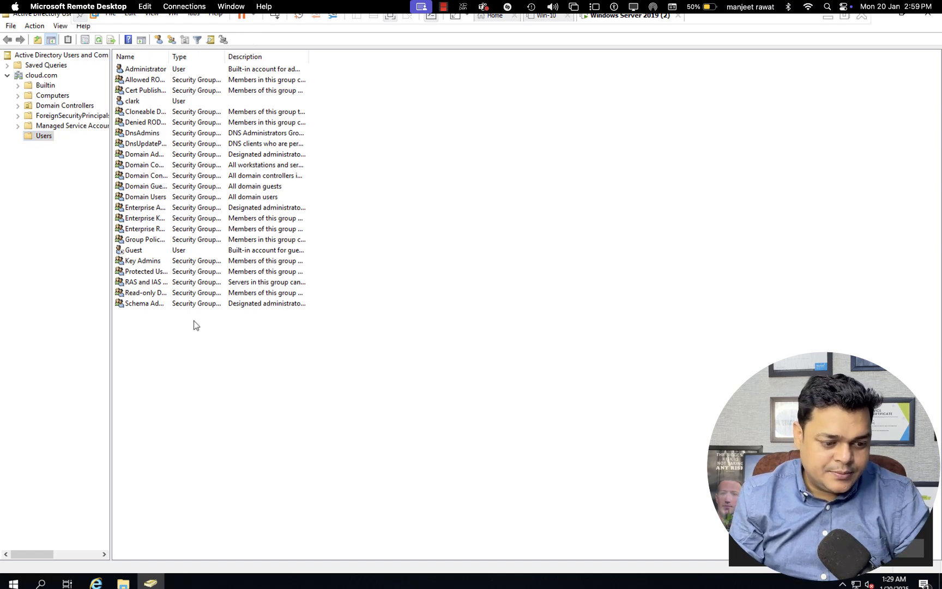
{"action": "left_click", "coordinate": [132, 103]}
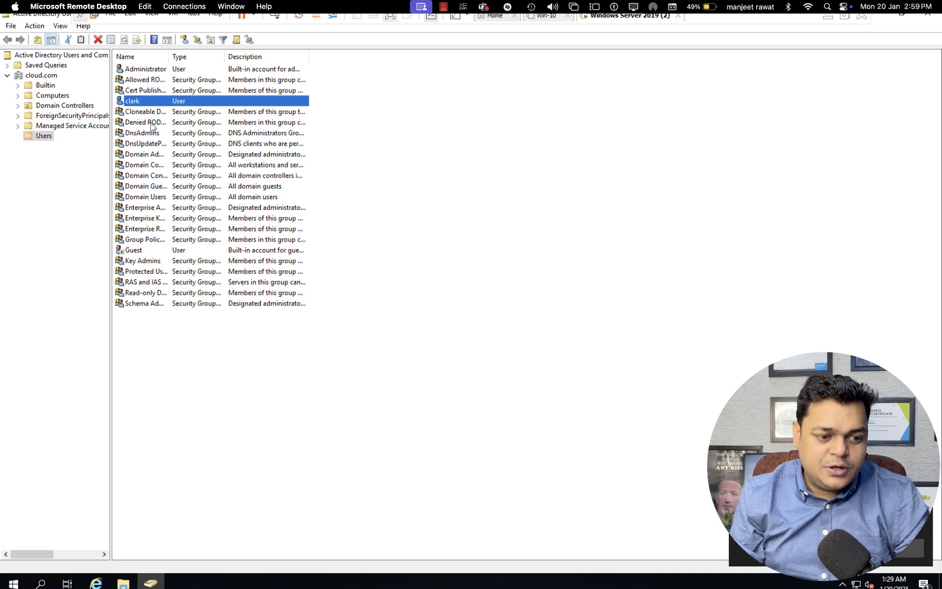
{"action": "left_click", "coordinate": [146, 121]}
{"action": "left_click", "coordinate": [134, 103]}
{"action": "right_click", "coordinate": [133, 103]}
{"action": "left_click", "coordinate": [164, 228]}
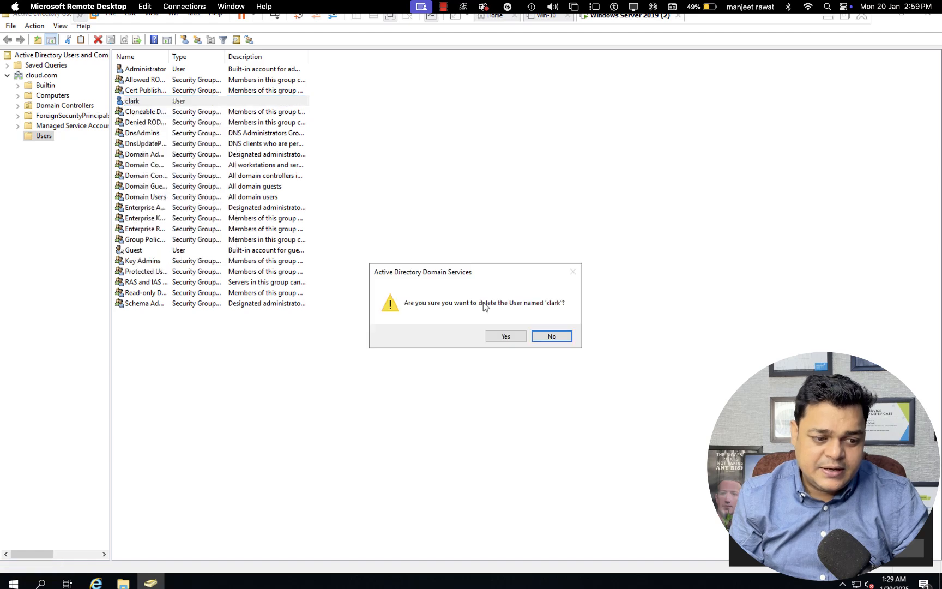
{"action": "left_click", "coordinate": [501, 336]}
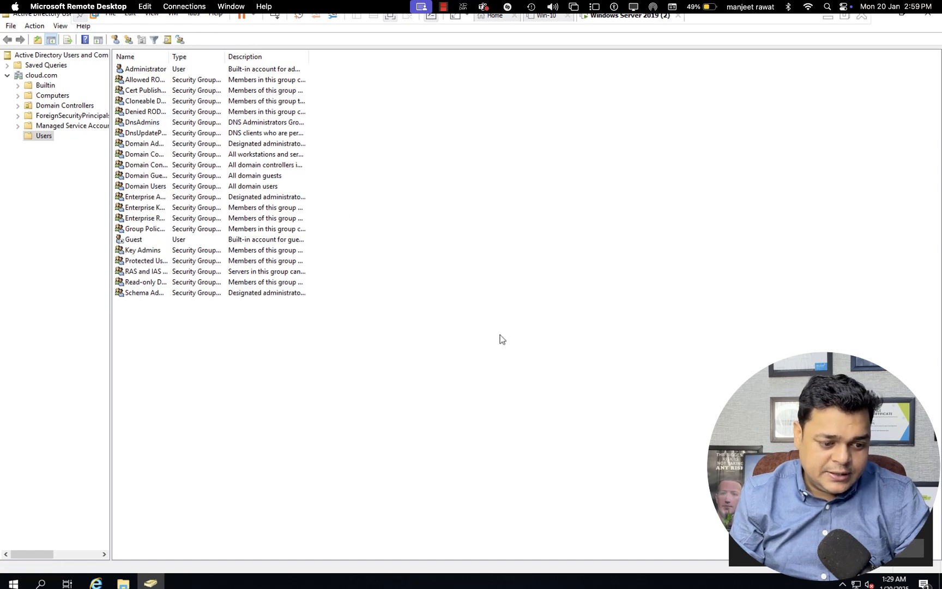
- Close Active Directory Users and Computers and start Server Manager, dismissing the Admin Center notice
{"action": "left_click", "coordinate": [928, 21]}
{"action": "mouse_move", "coordinate": [26, 553]}
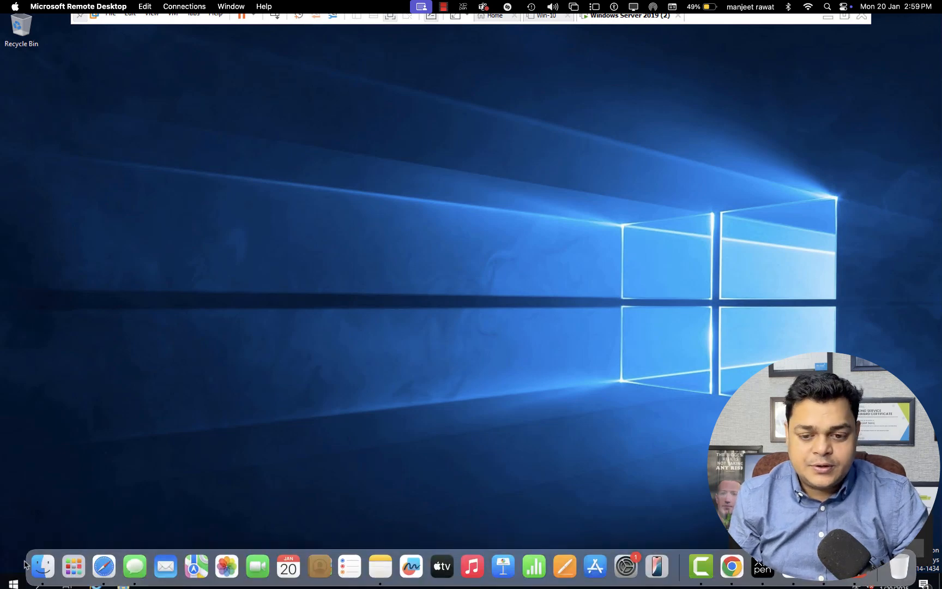
{"action": "left_click", "coordinate": [13, 583]}
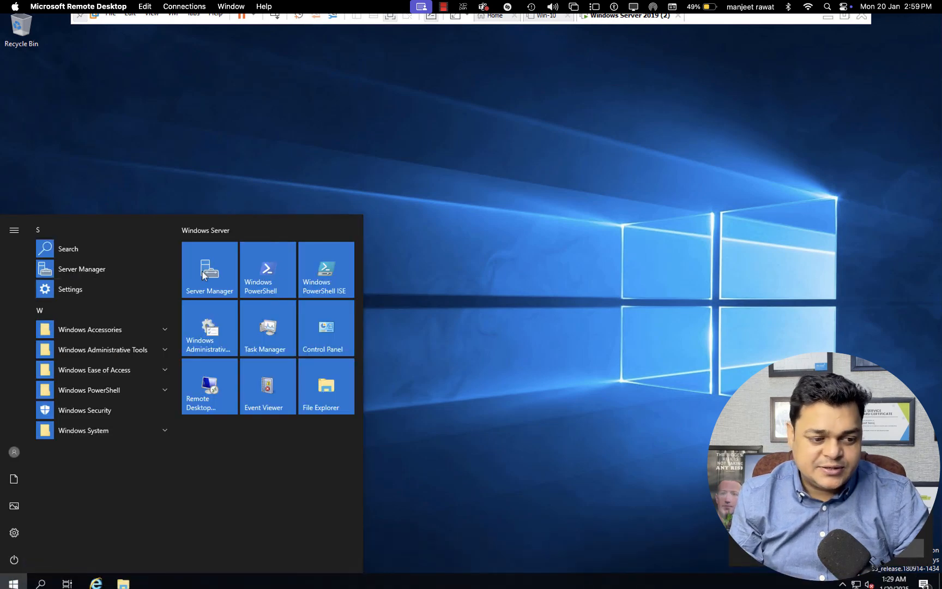
{"action": "left_click", "coordinate": [202, 273]}
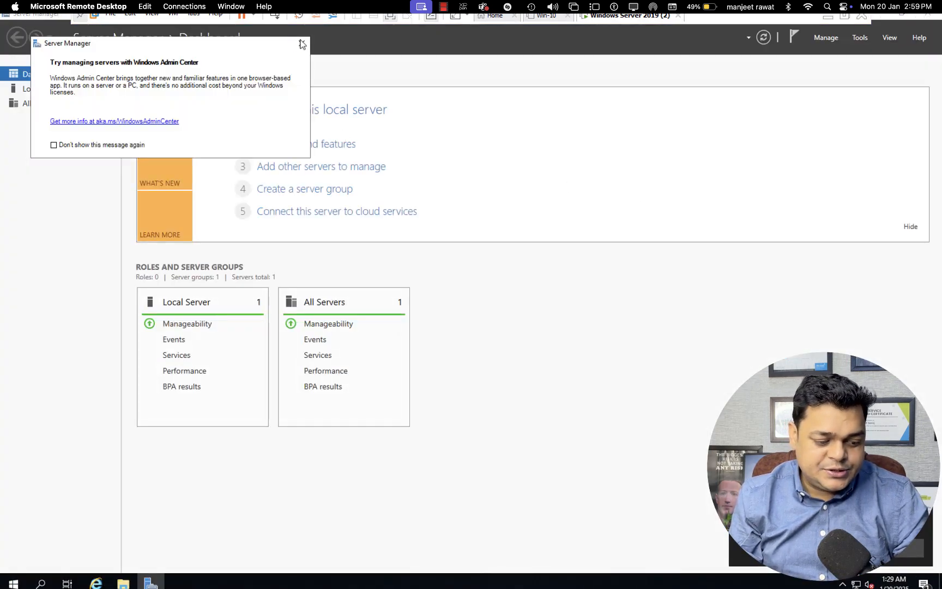
{"action": "left_click", "coordinate": [301, 42]}
- Launch Windows Server Backup from Server Manager's Tools menu
{"action": "left_click", "coordinate": [859, 37]}
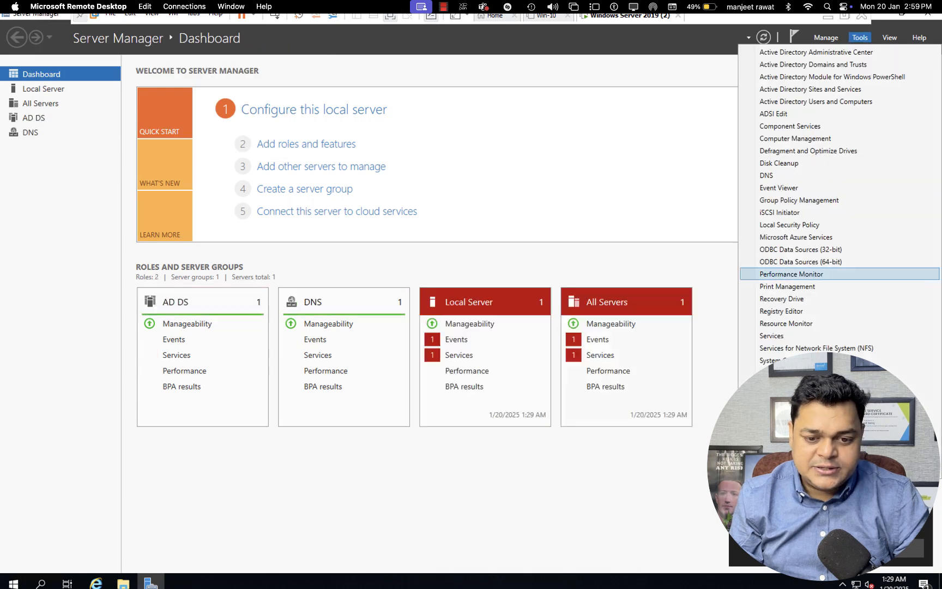
{"action": "key", "text": "Escape"}
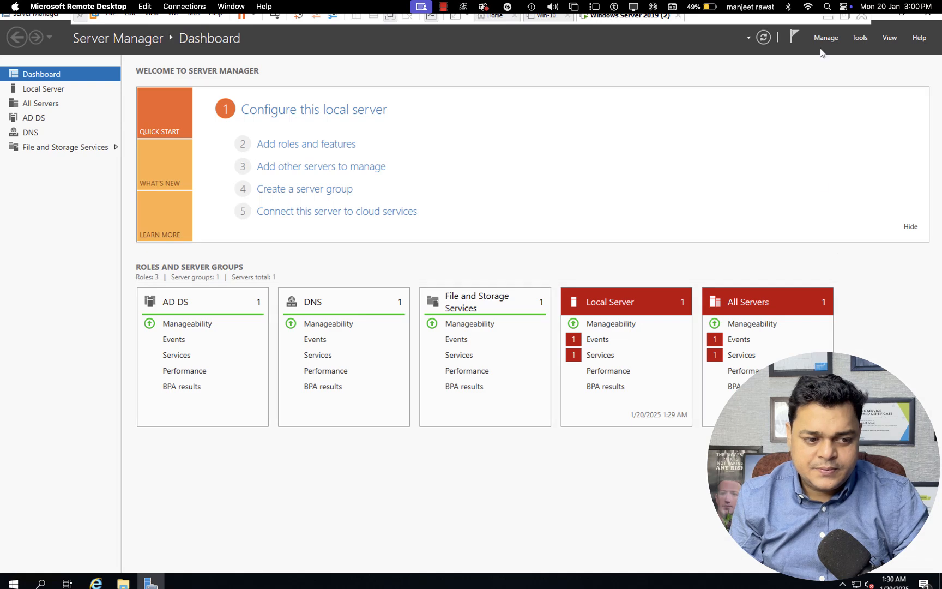
{"action": "left_click", "coordinate": [852, 38]}
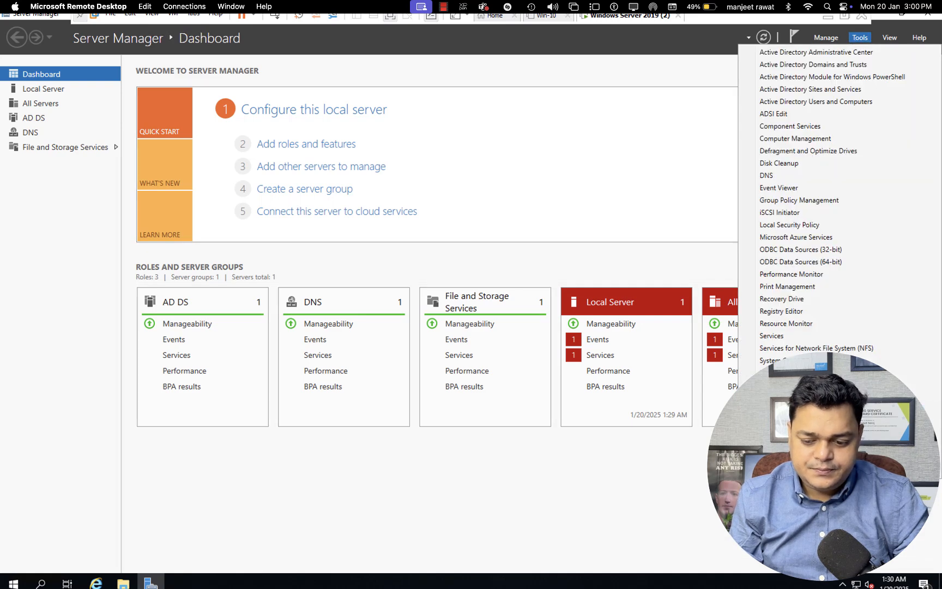
{"action": "left_click", "coordinate": [796, 471]}
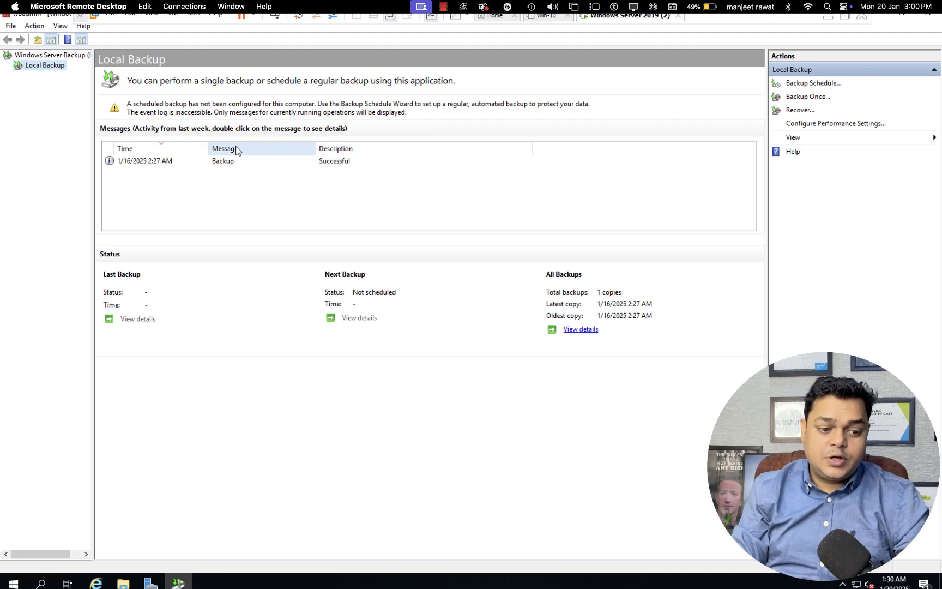
{"action": "left_click", "coordinate": [194, 164]}
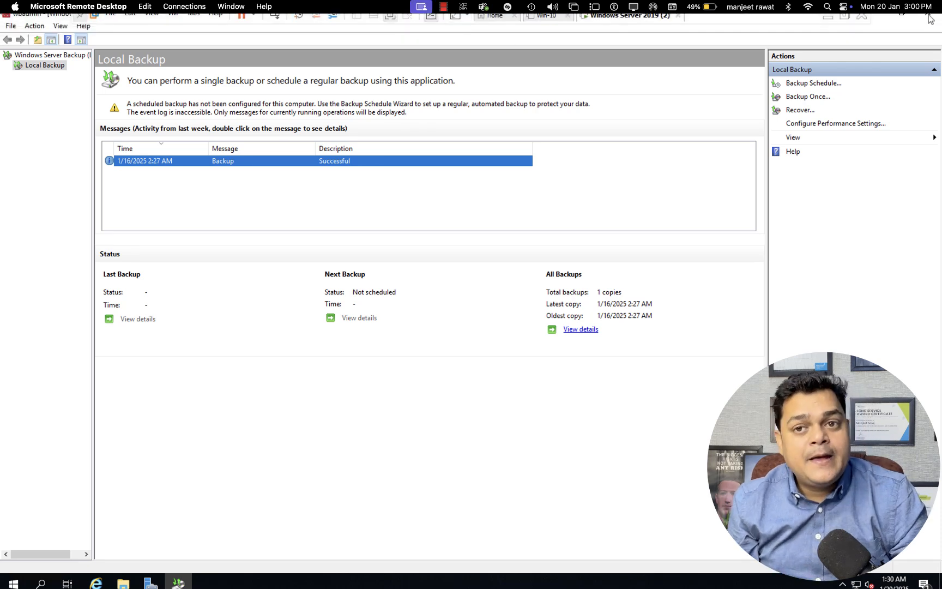
{"action": "left_click", "coordinate": [800, 110]}
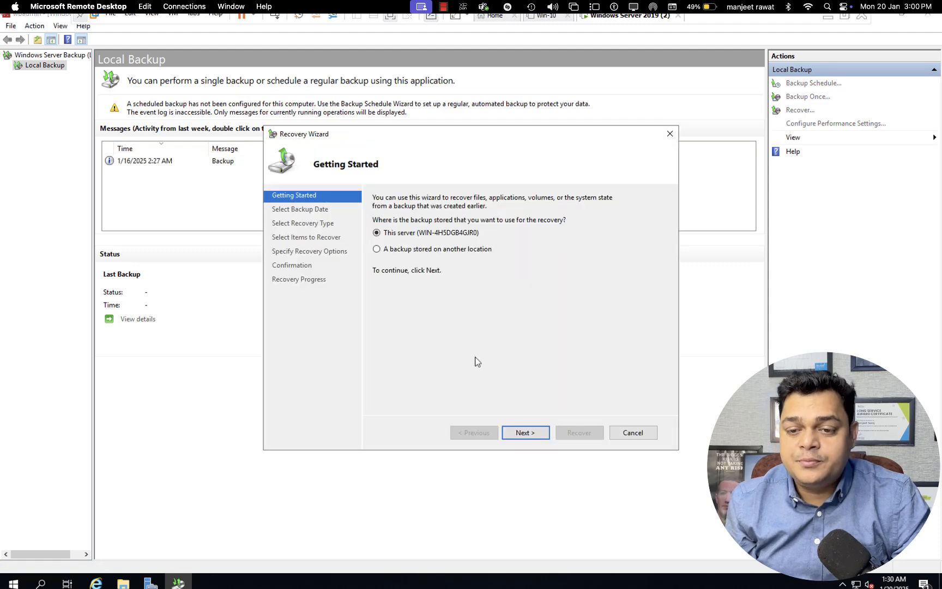
{"action": "left_click", "coordinate": [526, 433]}
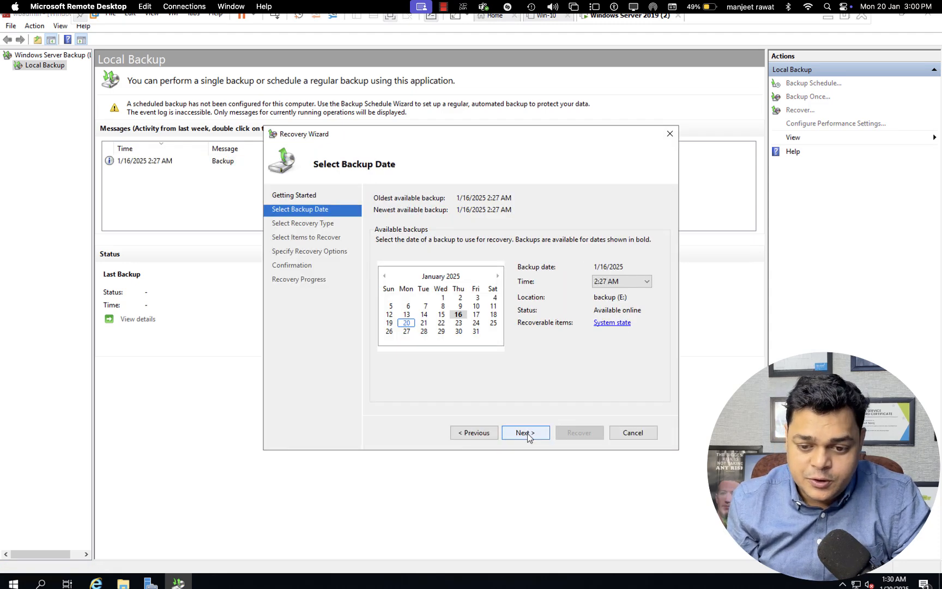
{"action": "left_click", "coordinate": [458, 315]}
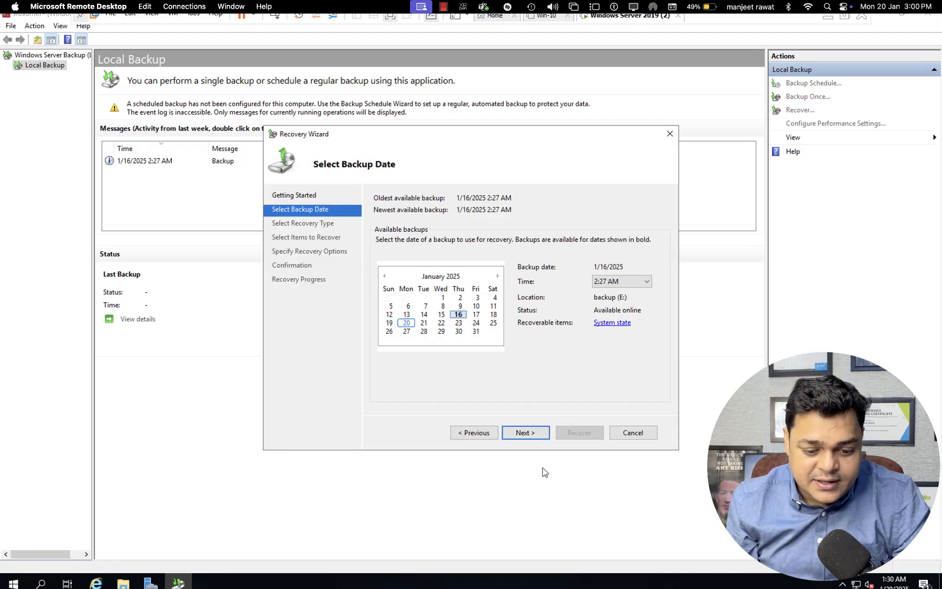
{"action": "left_click", "coordinate": [524, 433]}
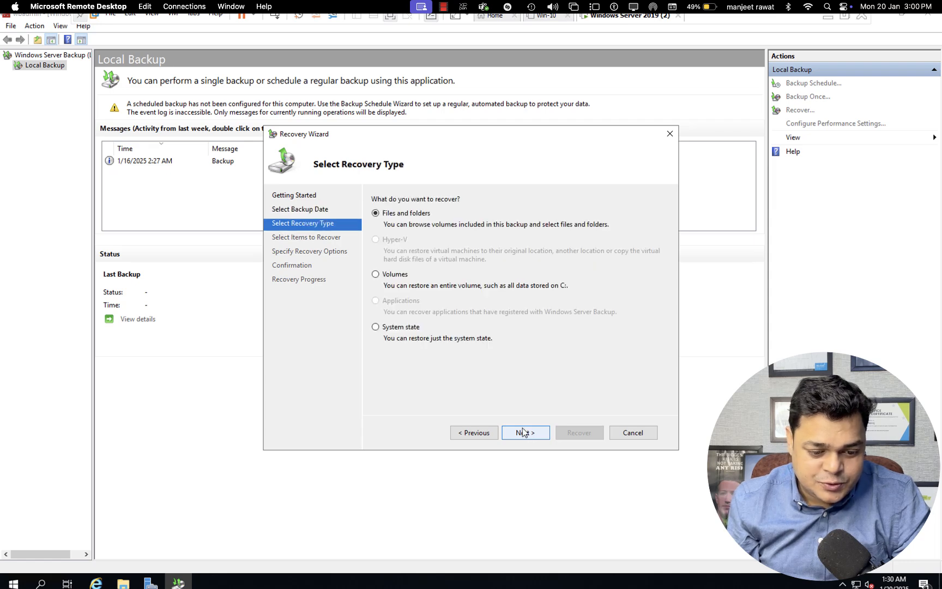
{"action": "left_click", "coordinate": [415, 329]}
{"action": "left_click", "coordinate": [532, 436]}
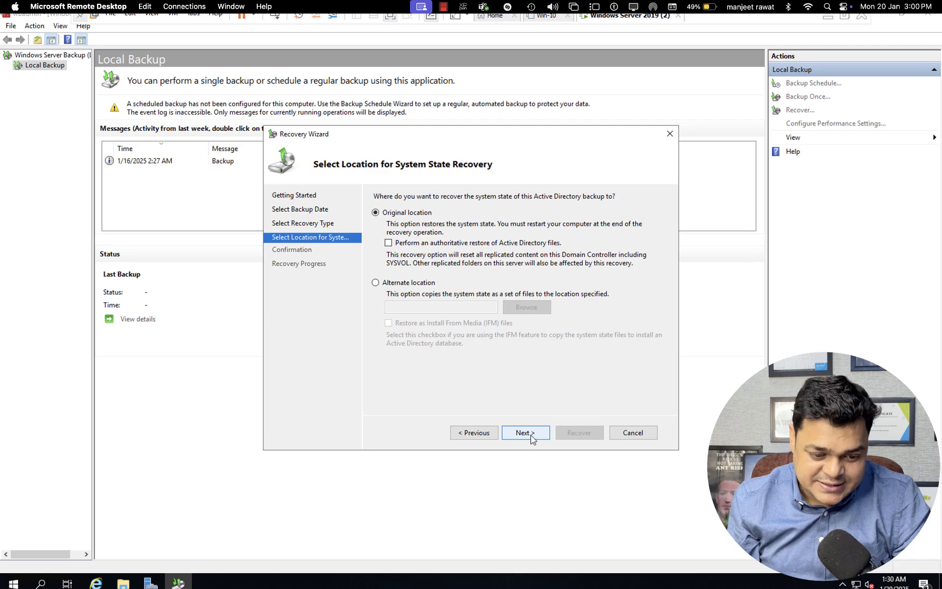
{"action": "left_click", "coordinate": [521, 435]}
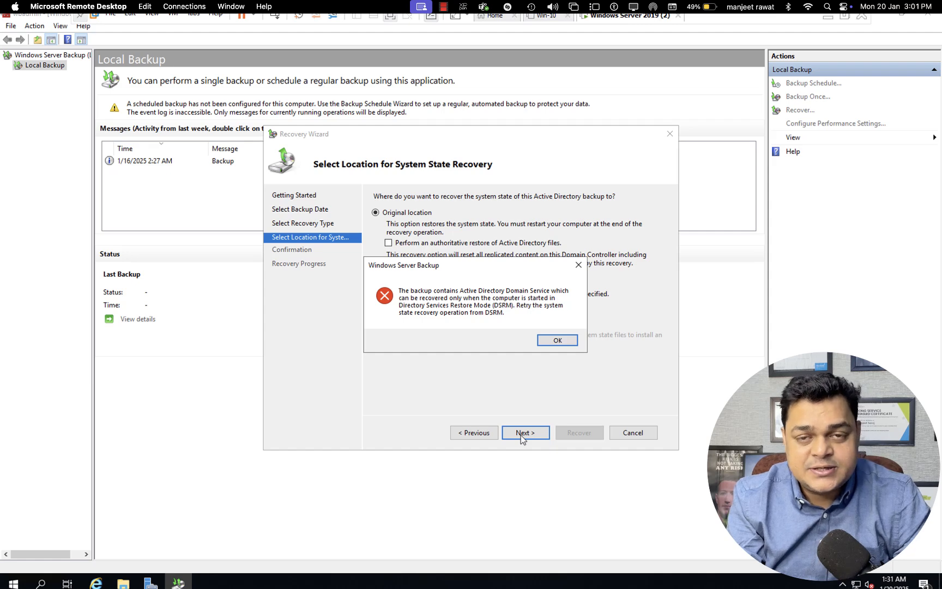
{"action": "left_click", "coordinate": [554, 341]}
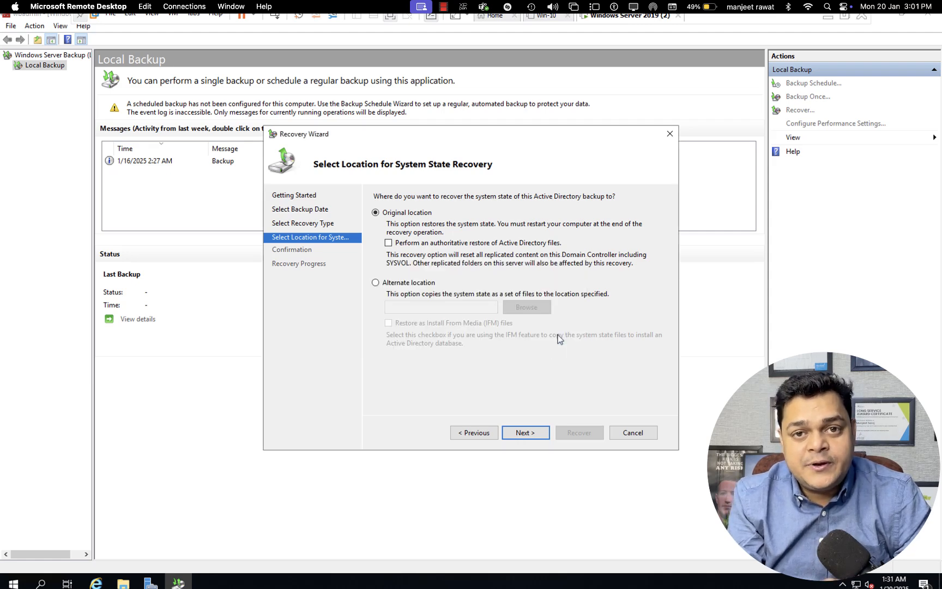
{"action": "left_click", "coordinate": [670, 134]}
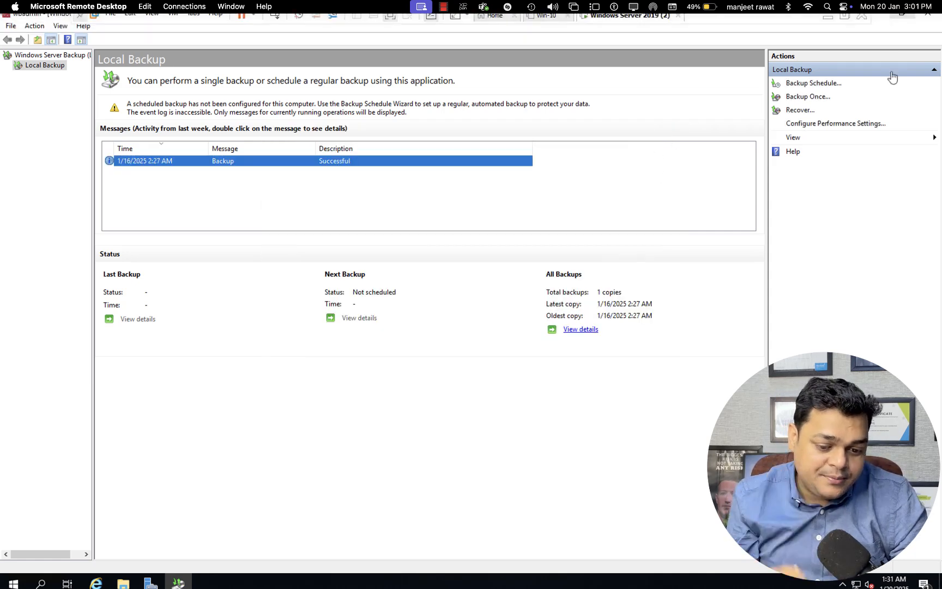
- Close Windows Server Backup and launch System Configuration with msconfig
{"action": "left_click", "coordinate": [928, 20]}
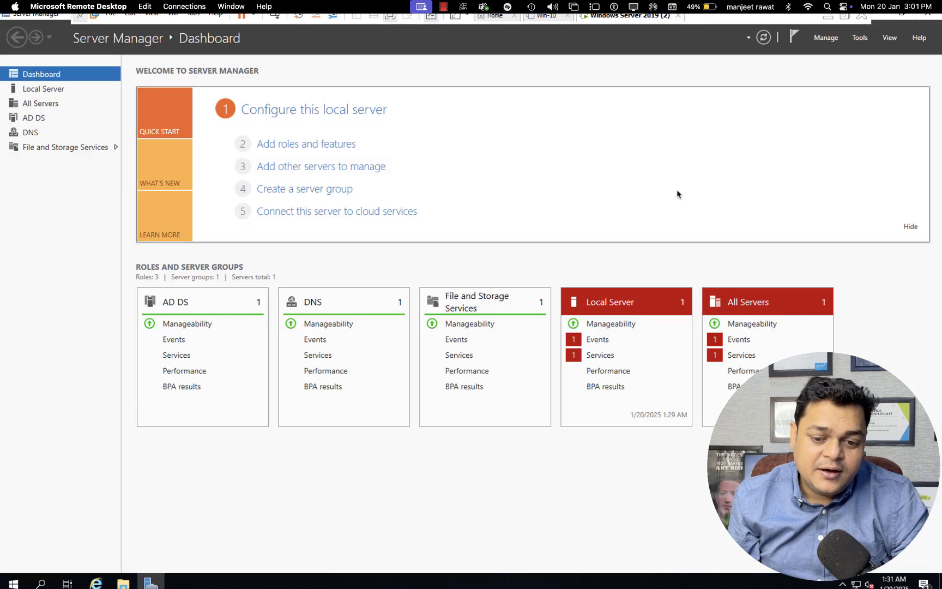
{"action": "key", "text": "super+r"}
{"action": "type", "text": "msconf"}
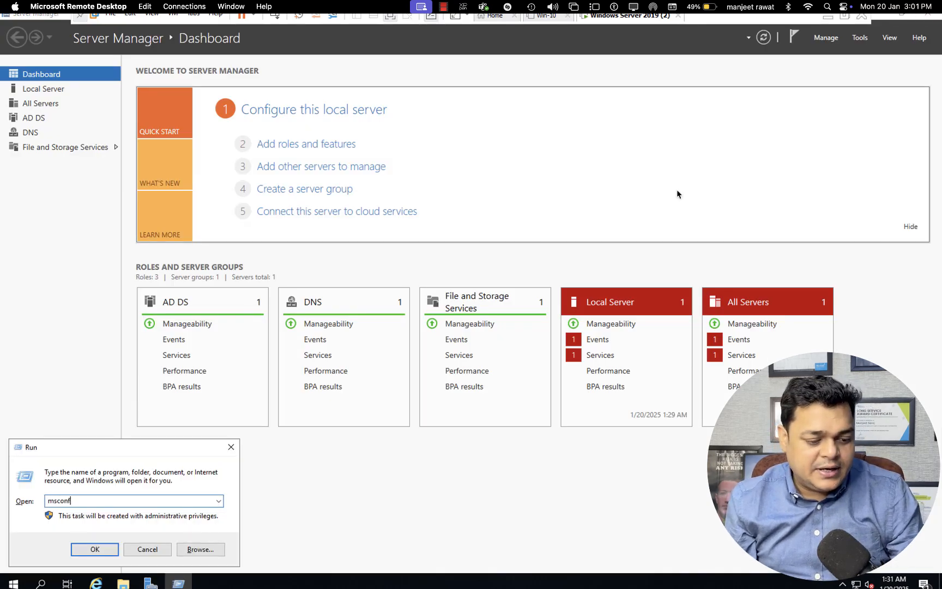
{"action": "type", "text": "ig"}
{"action": "key", "text": "Return"}
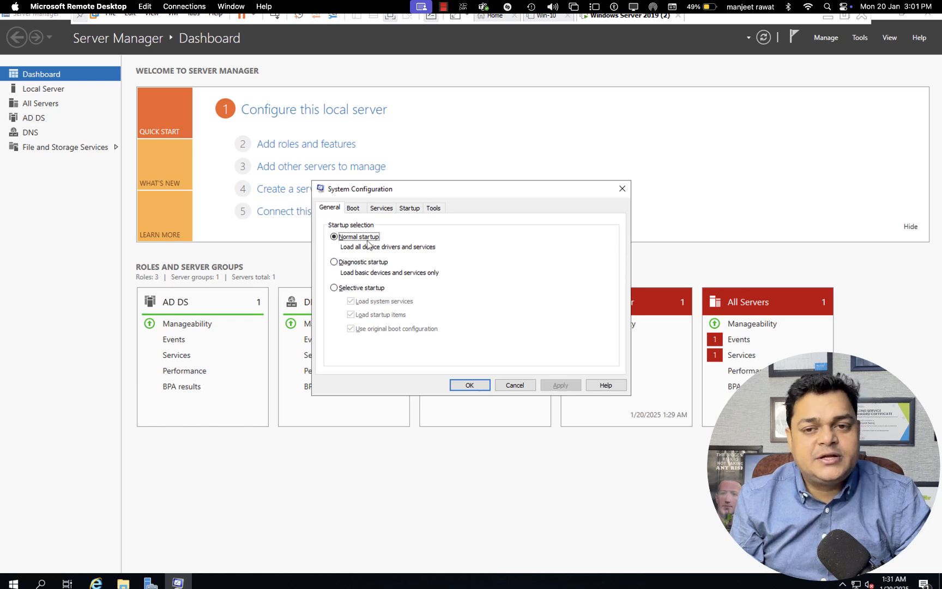
- Enable Safe boot with Active Directory repair, apply it, and restart the server
{"action": "left_click", "coordinate": [353, 208]}
{"action": "left_click", "coordinate": [343, 315]}
{"action": "left_click", "coordinate": [345, 349]}
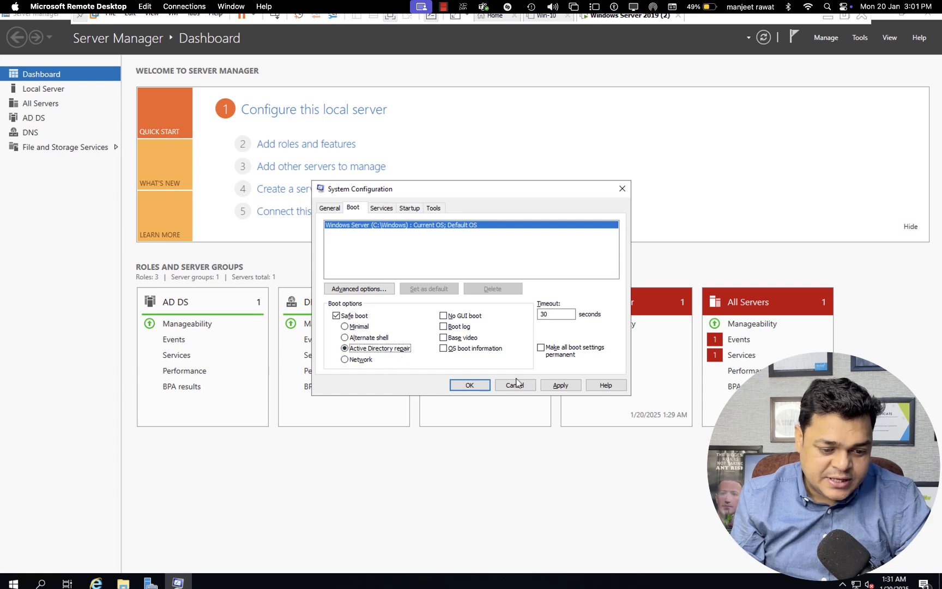
{"action": "left_click", "coordinate": [557, 386]}
{"action": "left_click", "coordinate": [480, 385]}
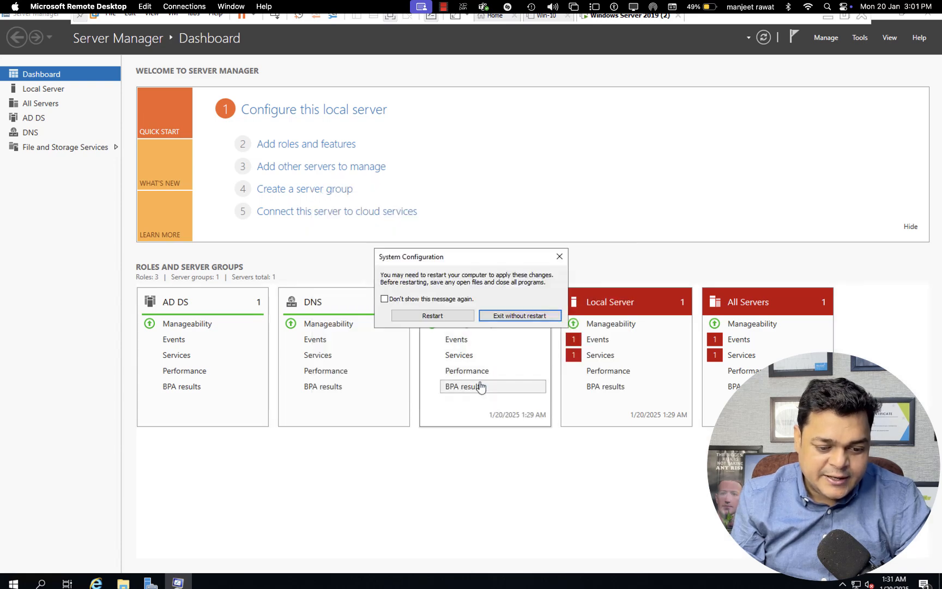
{"action": "left_click", "coordinate": [456, 317]}
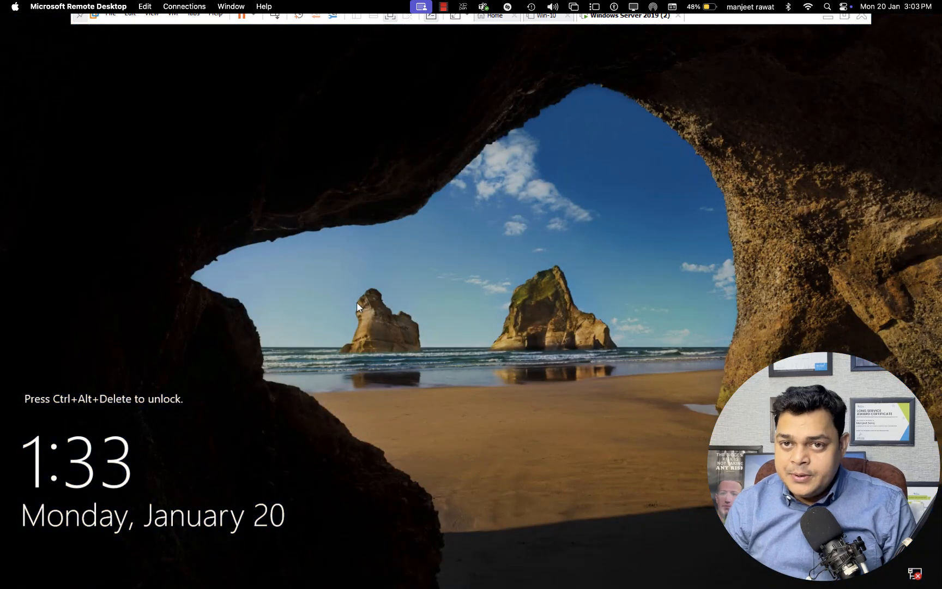
- Sign in as Other user with the local Administrator account and the DSRM password
{"action": "left_click", "coordinate": [275, 16]}
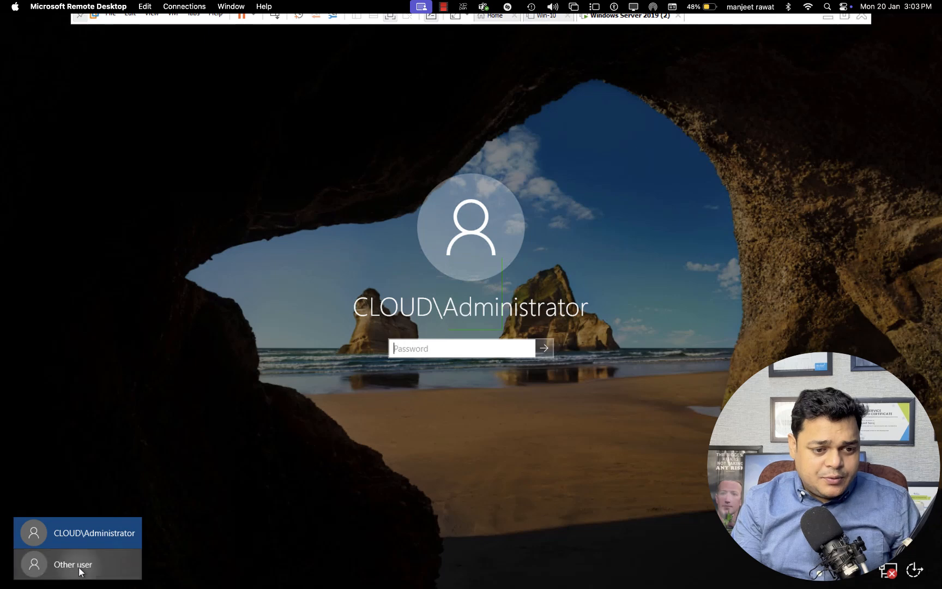
{"action": "left_click", "coordinate": [79, 568]}
{"action": "type", "text": "Administrator"}
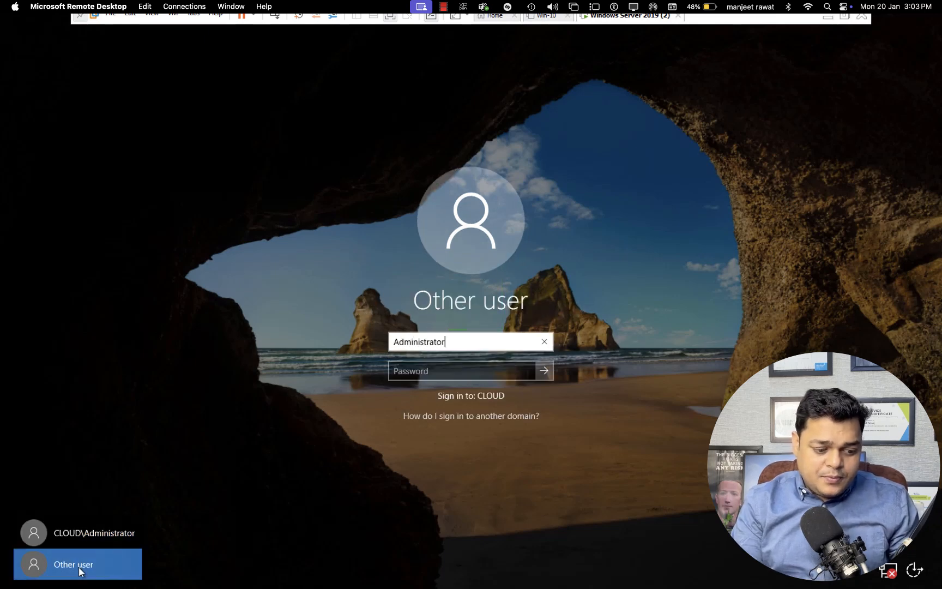
{"action": "key", "text": "Tab"}
{"action": "type", "text": "Psword1"}
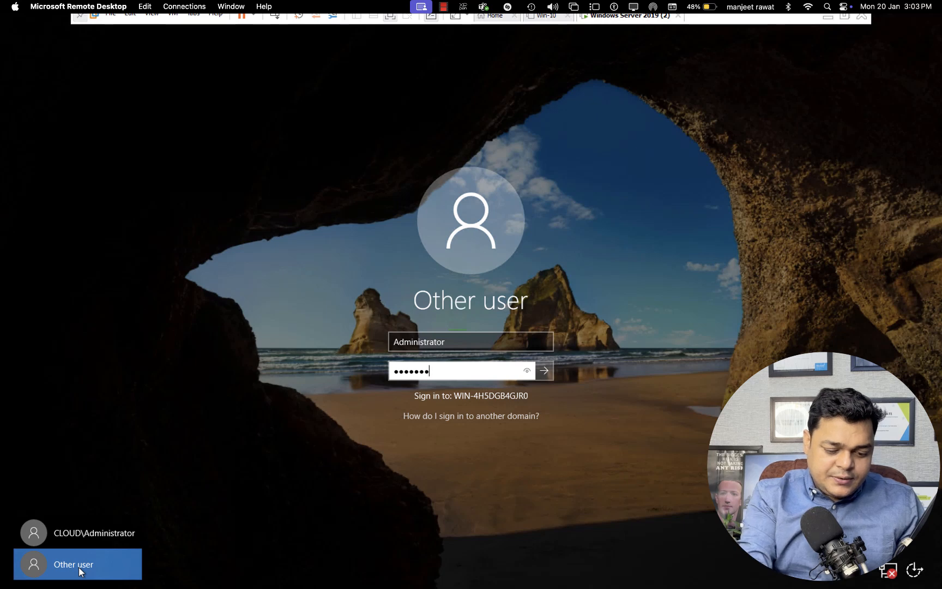
{"action": "key", "text": "Return"}
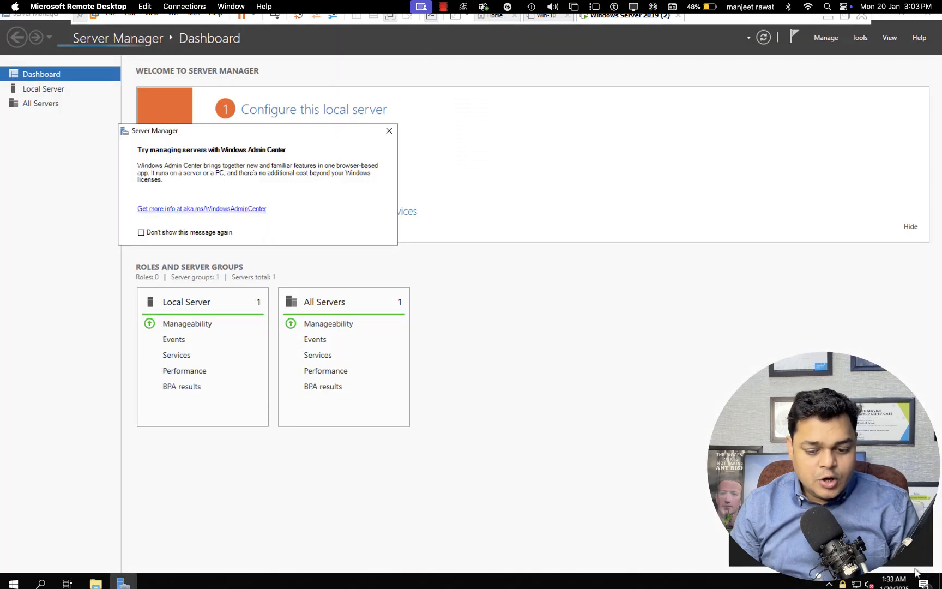
- Dismiss the Admin Center suggestion, launch Windows Server Backup, and show the Local Backup page
{"action": "left_click", "coordinate": [389, 133]}
{"action": "left_click", "coordinate": [860, 37]}
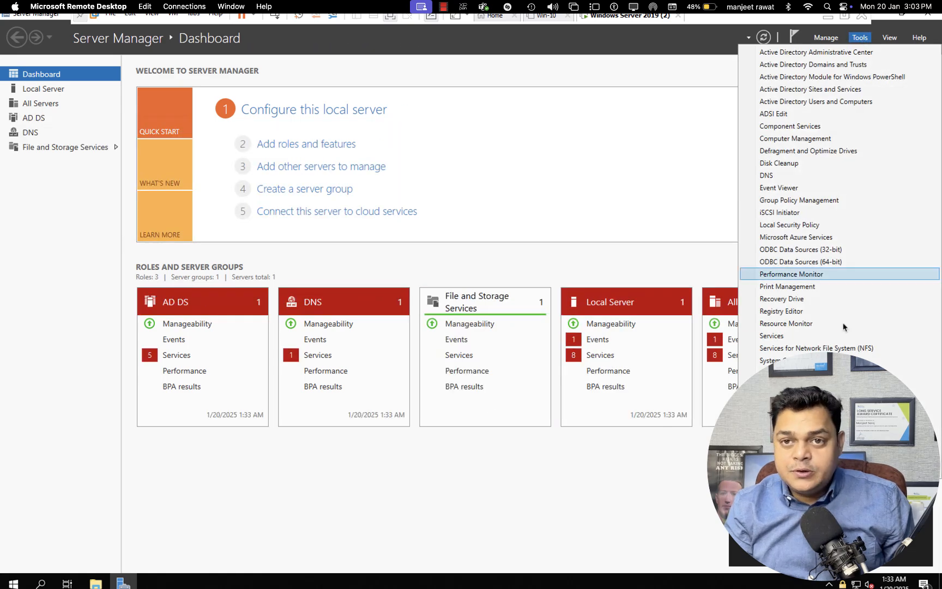
{"action": "left_click", "coordinate": [845, 471]}
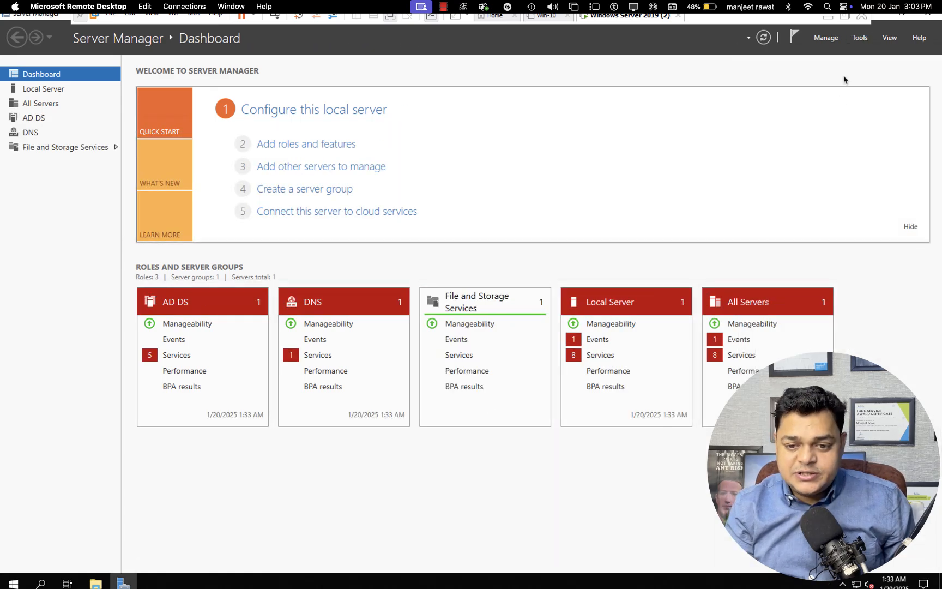
{"action": "left_click", "coordinate": [860, 38]}
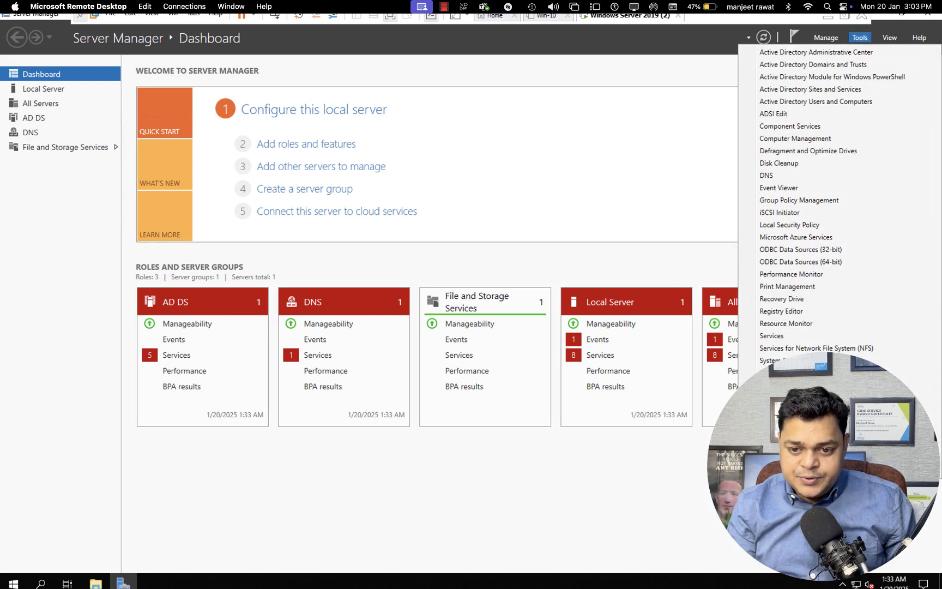
{"action": "left_click", "coordinate": [817, 471]}
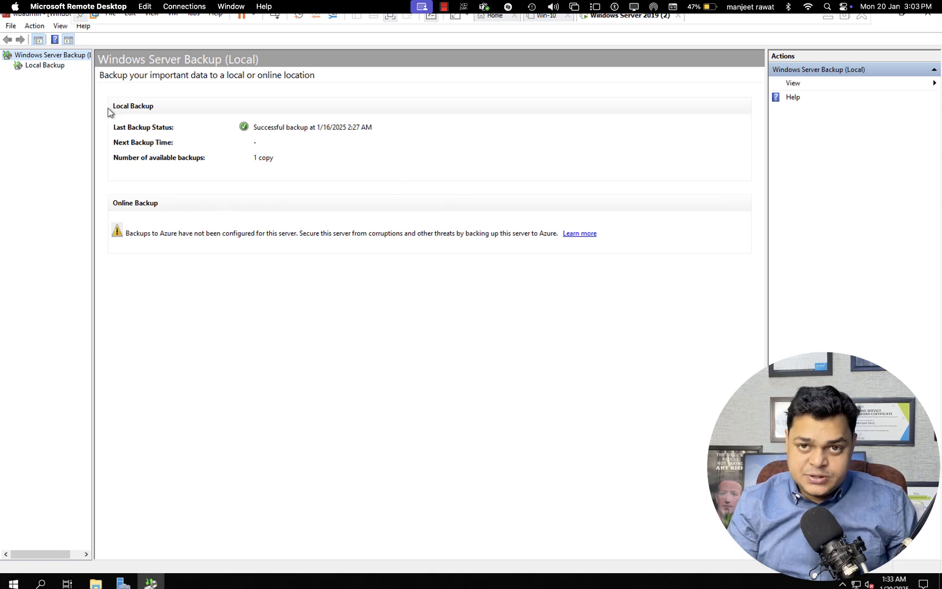
{"action": "left_click", "coordinate": [60, 66]}
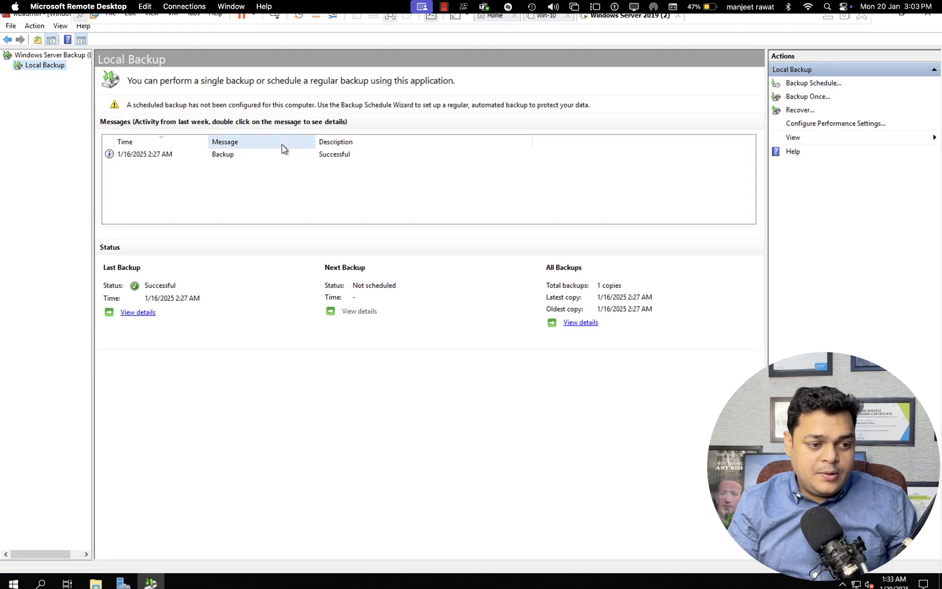
- Review the successful backup's details, then start a recovery from the 16 January backup
{"action": "double_click", "coordinate": [227, 155]}
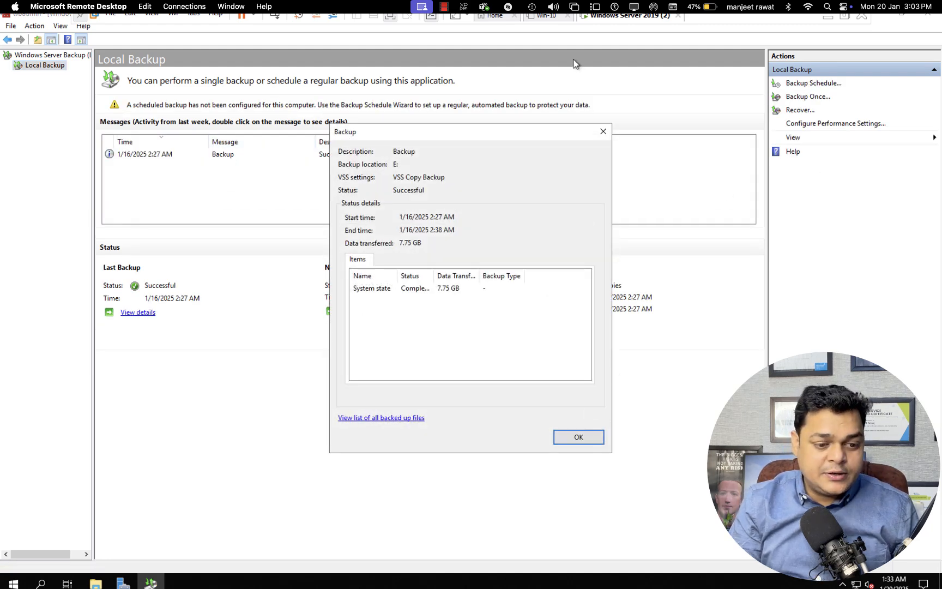
{"action": "left_click", "coordinate": [602, 136]}
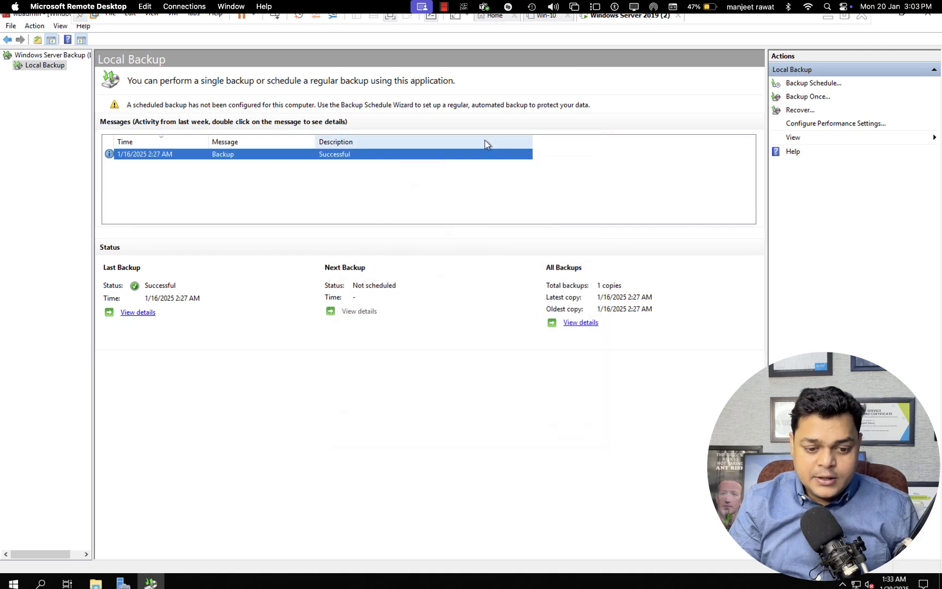
{"action": "left_click", "coordinate": [800, 111]}
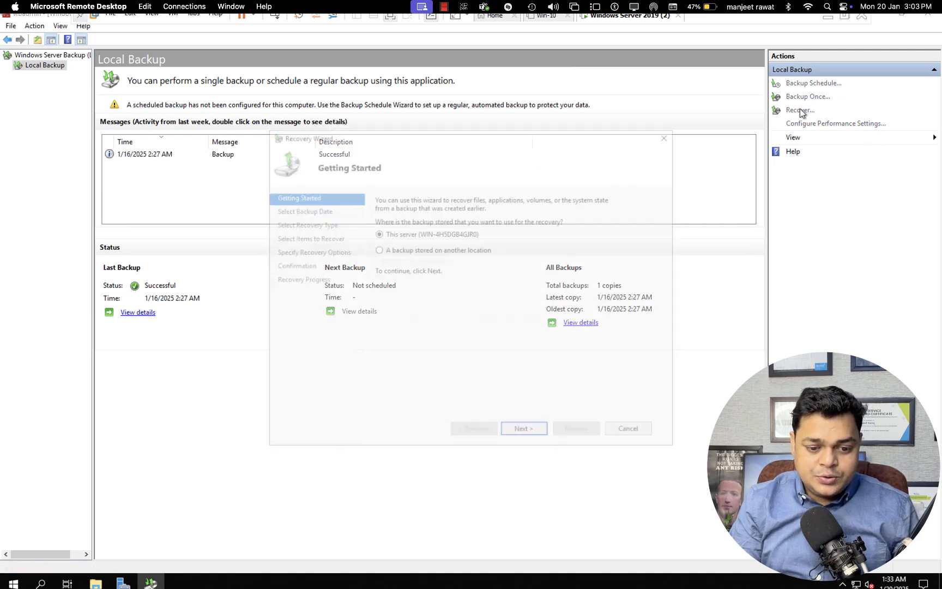
{"action": "left_click", "coordinate": [538, 434]}
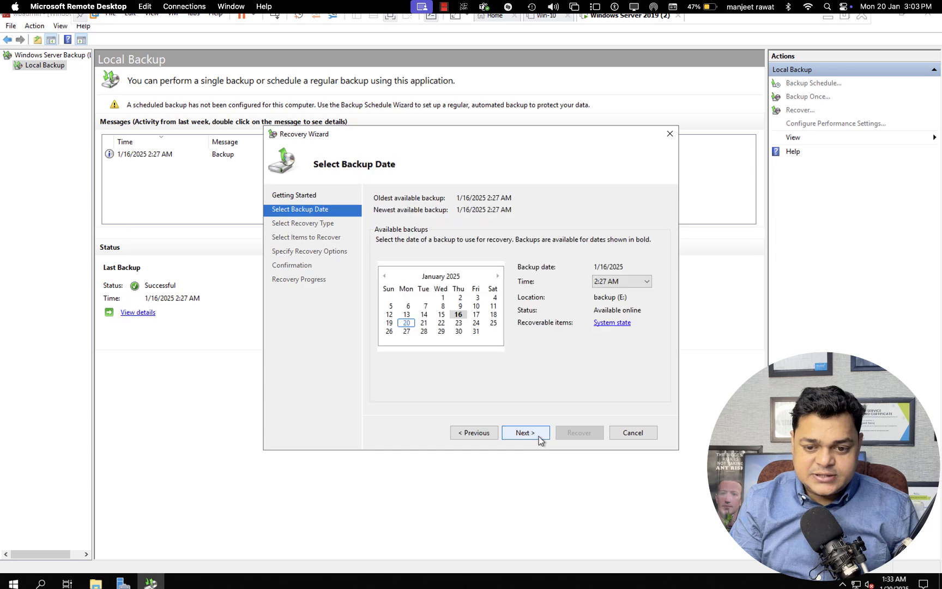
{"action": "left_click", "coordinate": [458, 323]}
{"action": "left_click", "coordinate": [458, 314]}
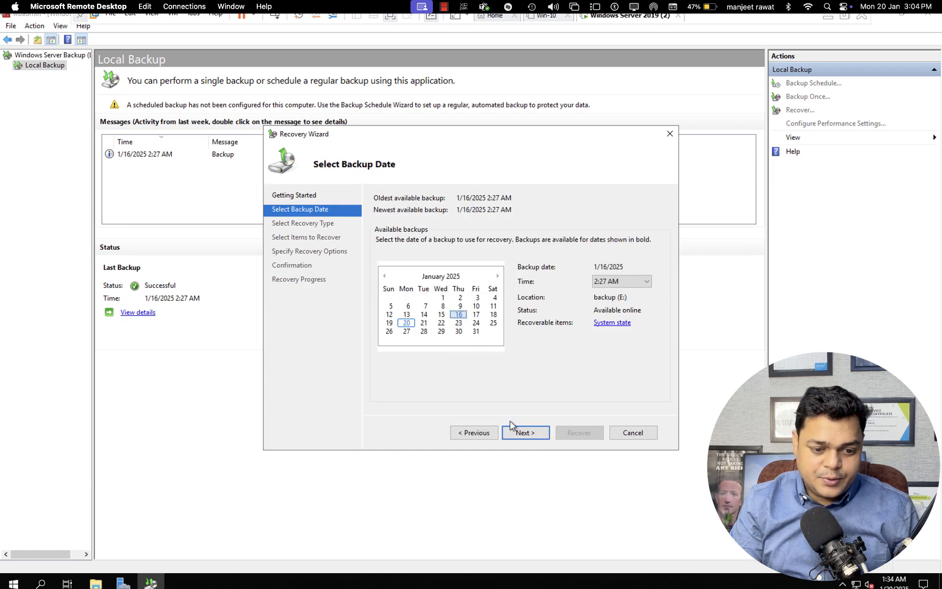
{"action": "left_click", "coordinate": [526, 436]}
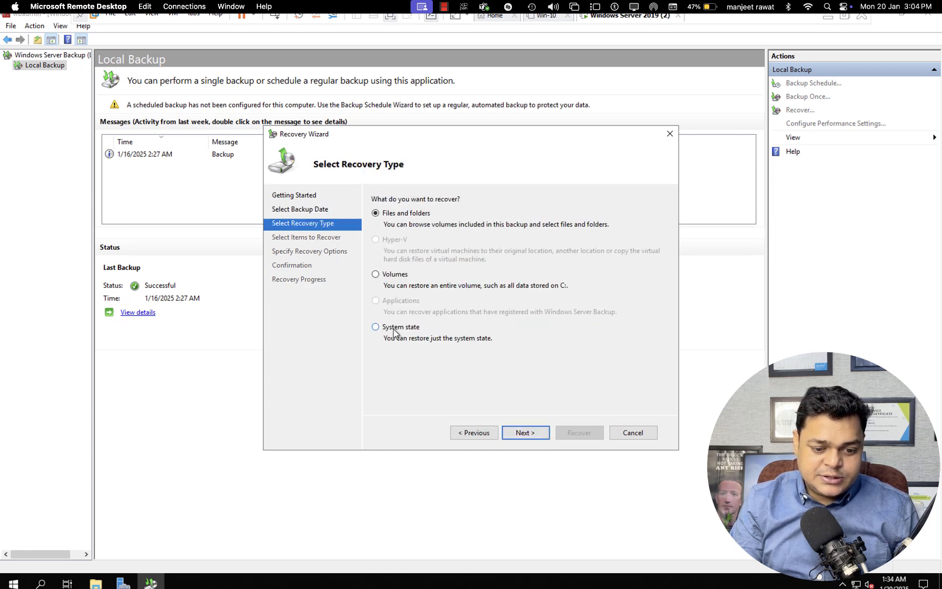
- Recover the system state to the original location without automatic reboot, and confirm starting
{"action": "left_click", "coordinate": [377, 327]}
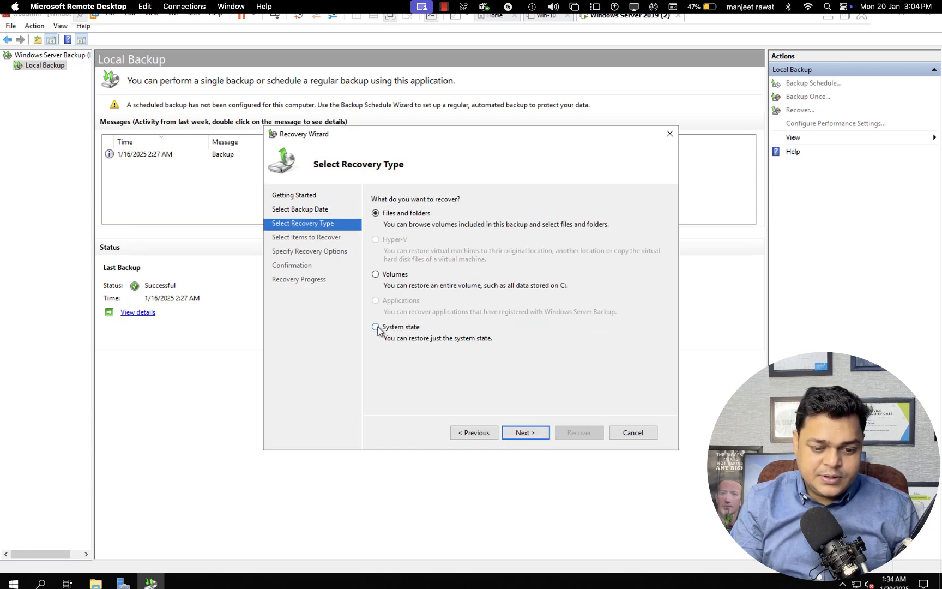
{"action": "left_click", "coordinate": [521, 433]}
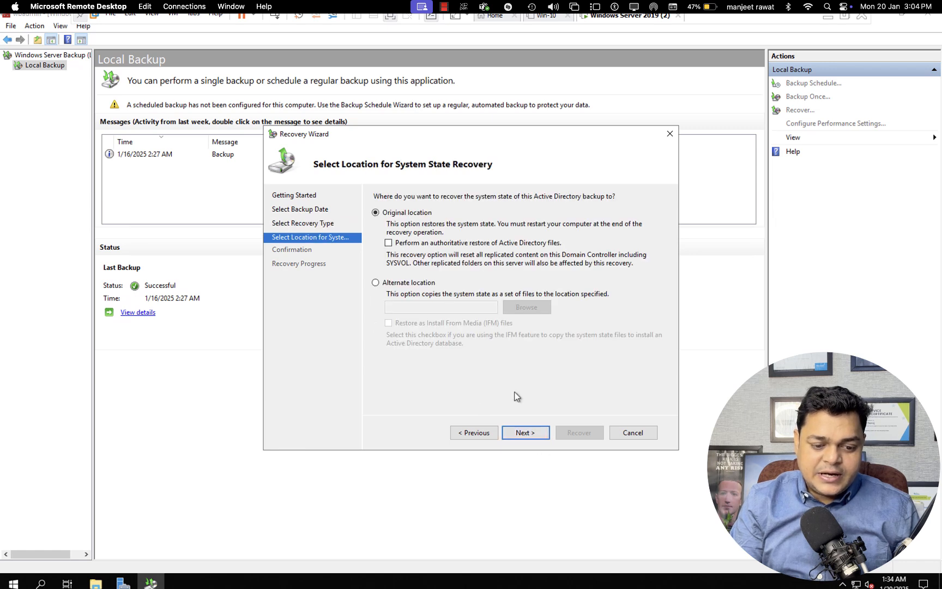
{"action": "left_click", "coordinate": [530, 438]}
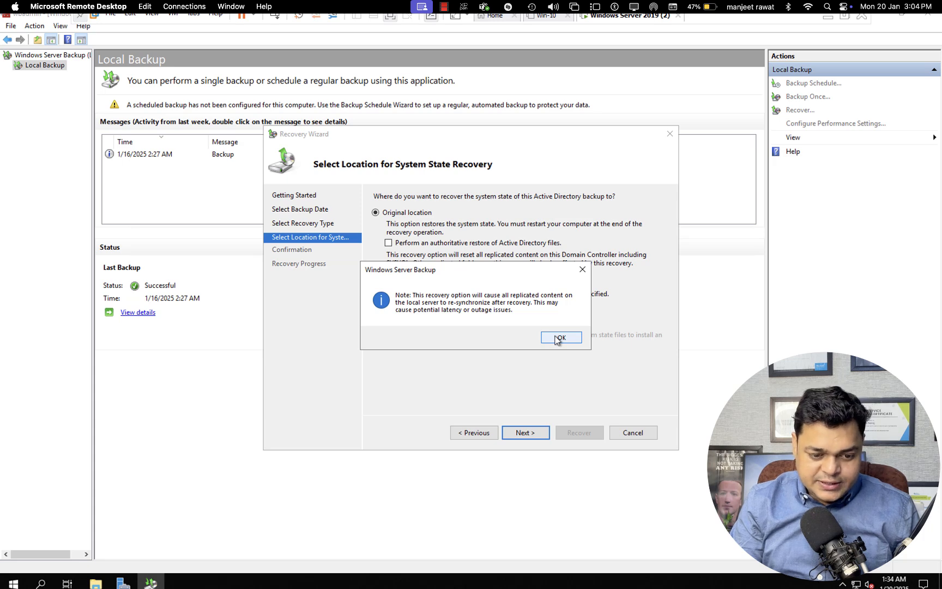
{"action": "left_click", "coordinate": [559, 338]}
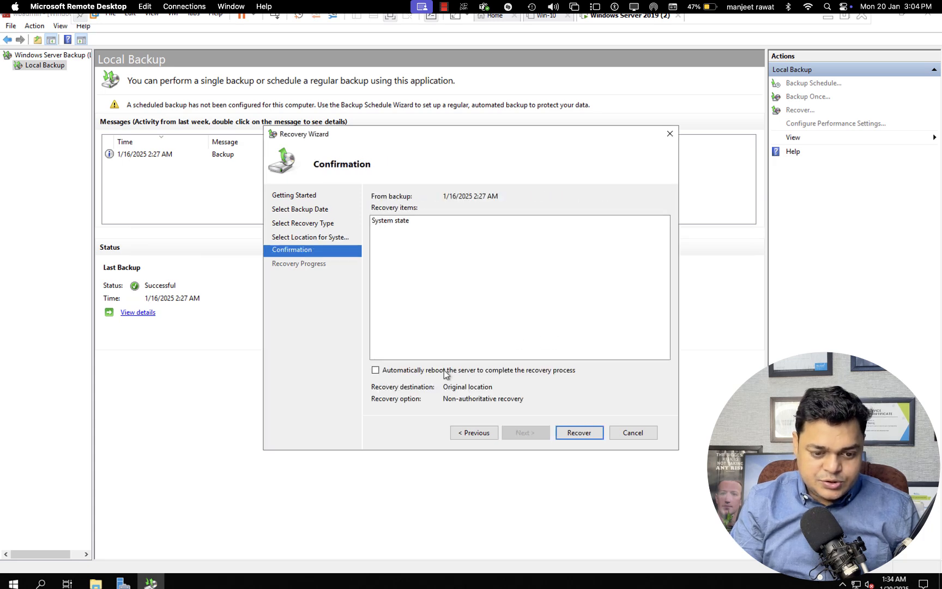
{"action": "left_click", "coordinate": [375, 370]}
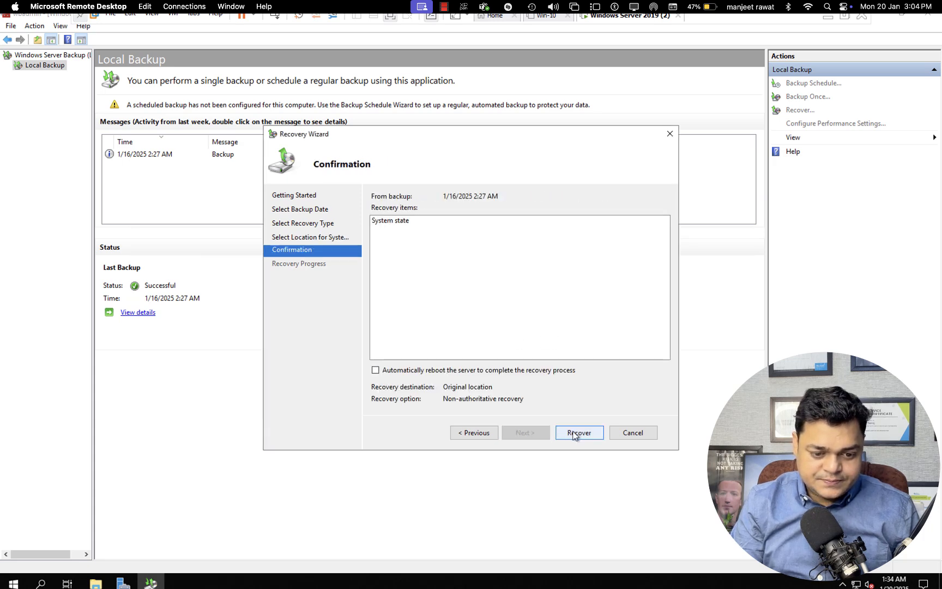
{"action": "left_click", "coordinate": [572, 433]}
{"action": "left_click", "coordinate": [515, 346]}
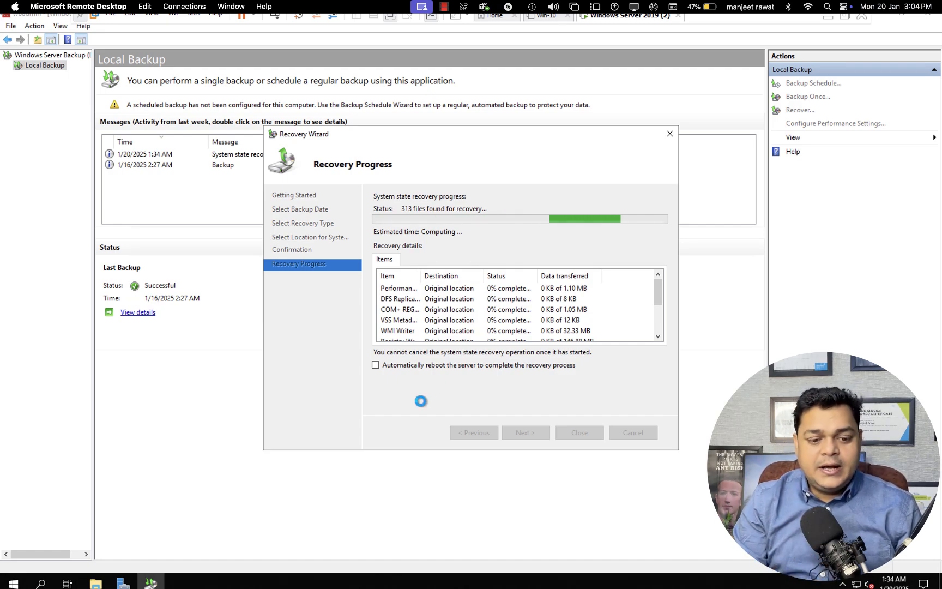
{"action": "key", "text": "ctrl+Left"}
{"action": "key", "text": "ctrl+Left"}
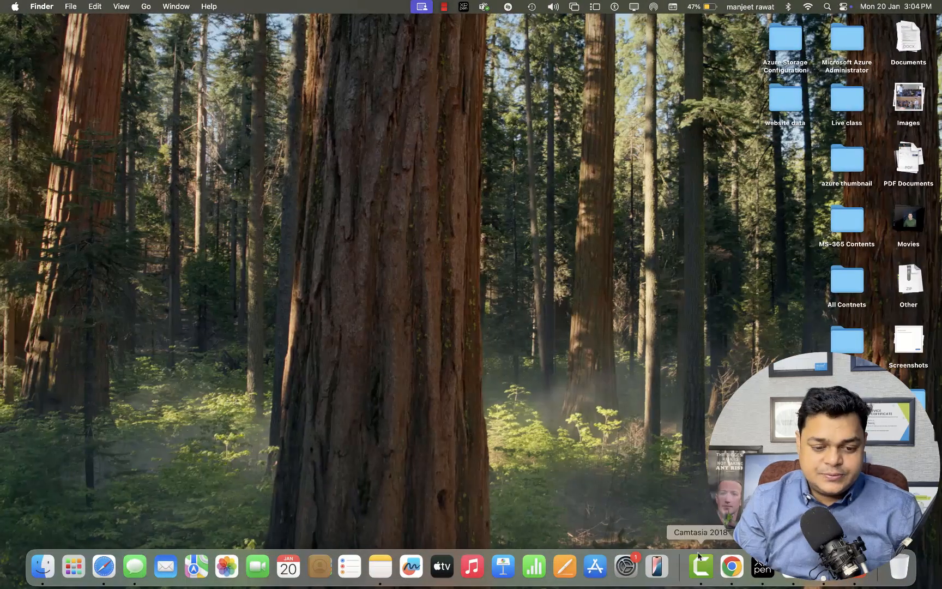
- Pause the Camtasia recording and return to the remote server session
{"action": "right_click", "coordinate": [701, 564]}
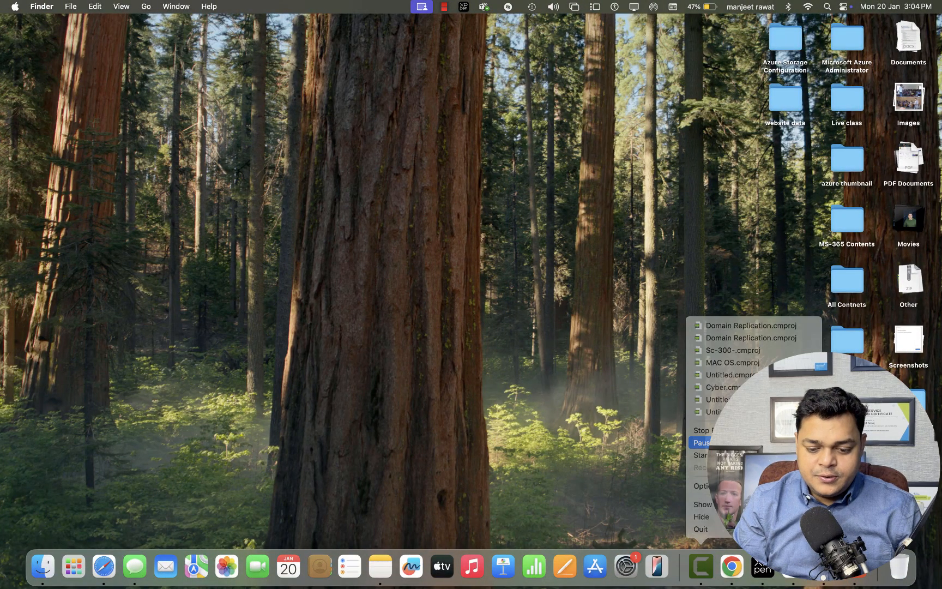
{"action": "left_click", "coordinate": [702, 442]}
{"action": "key", "text": "ctrl+Right"}
{"action": "key", "text": "ctrl+Right"}
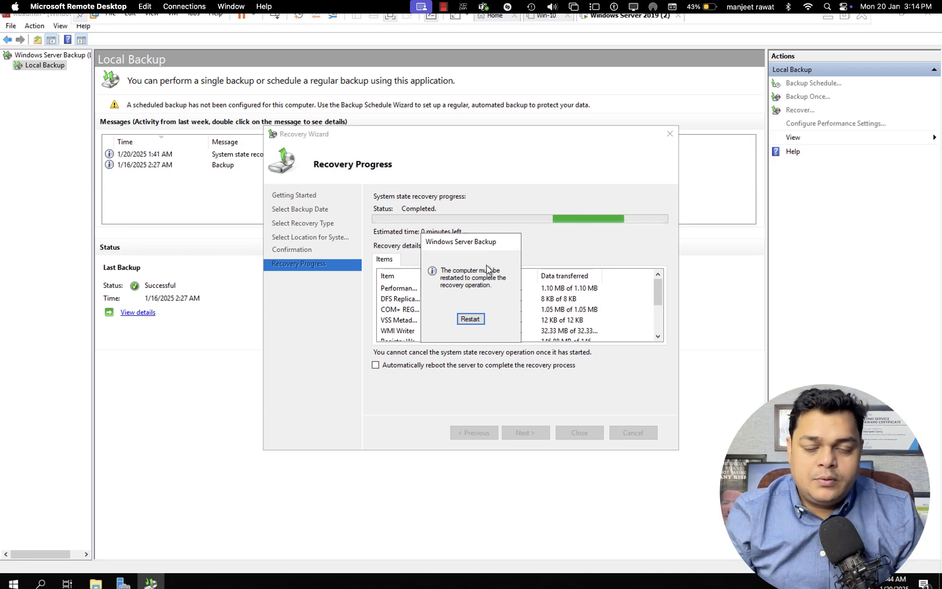
- Check System Configuration's boot settings, then restart the server to finish the recovery
{"action": "key", "text": "super+r"}
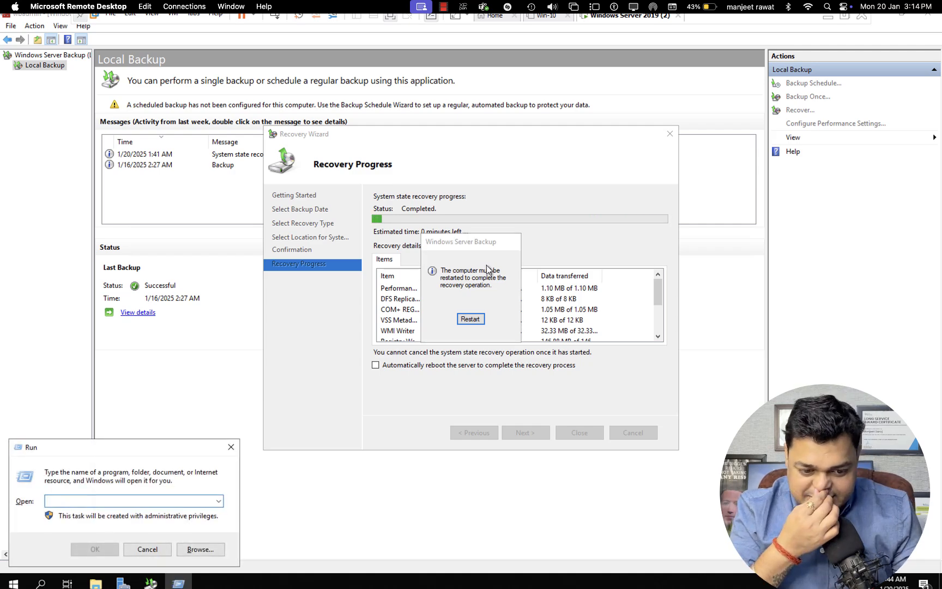
{"action": "type", "text": "ms"}
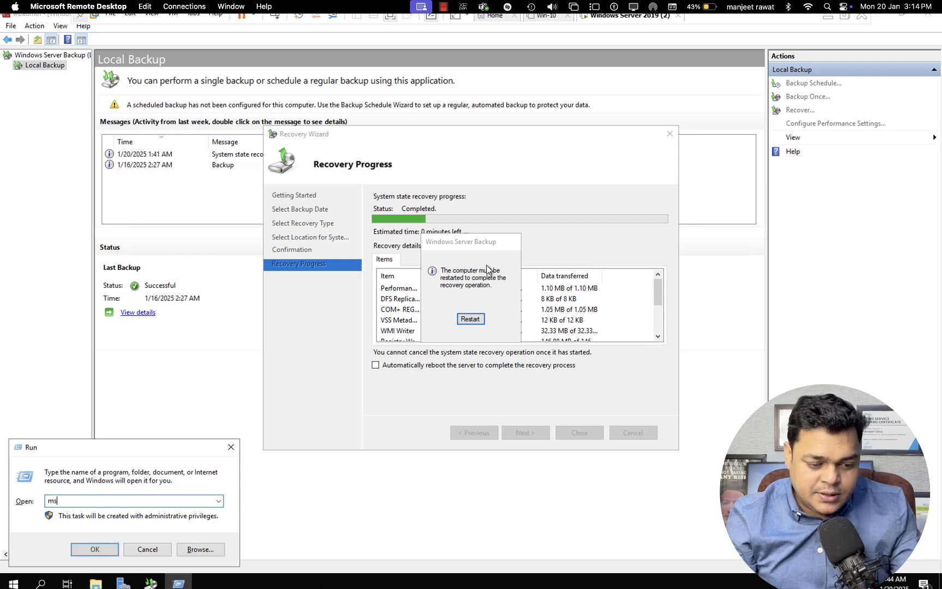
{"action": "type", "text": "config"}
{"action": "key", "text": "Return"}
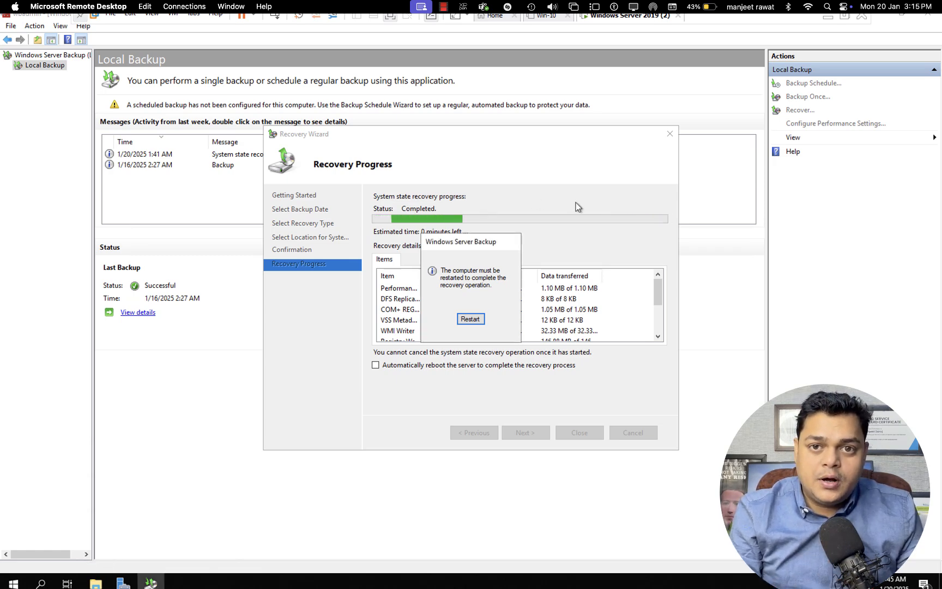
{"action": "left_click", "coordinate": [343, 208]}
{"action": "key", "text": "super+r"}
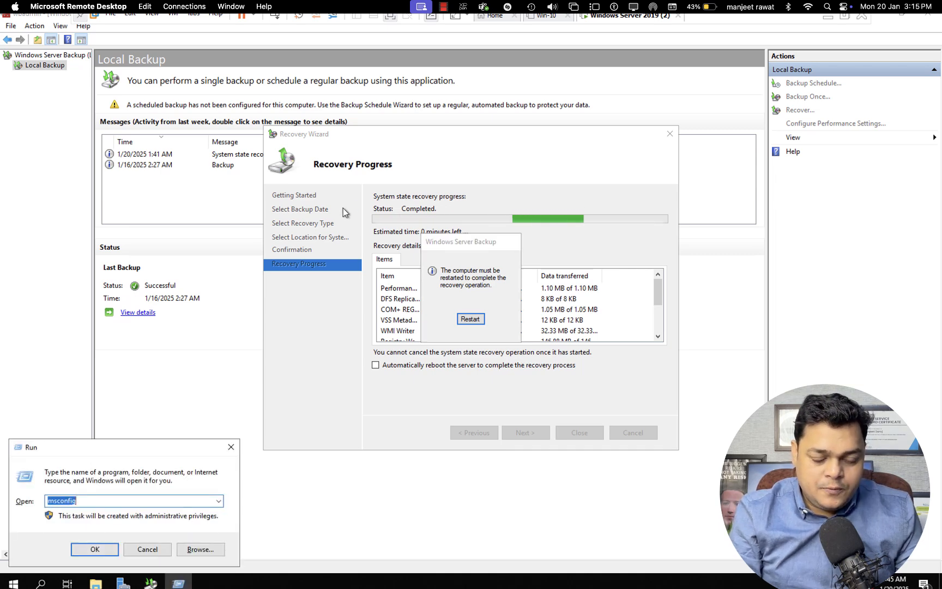
{"action": "key", "text": "Escape"}
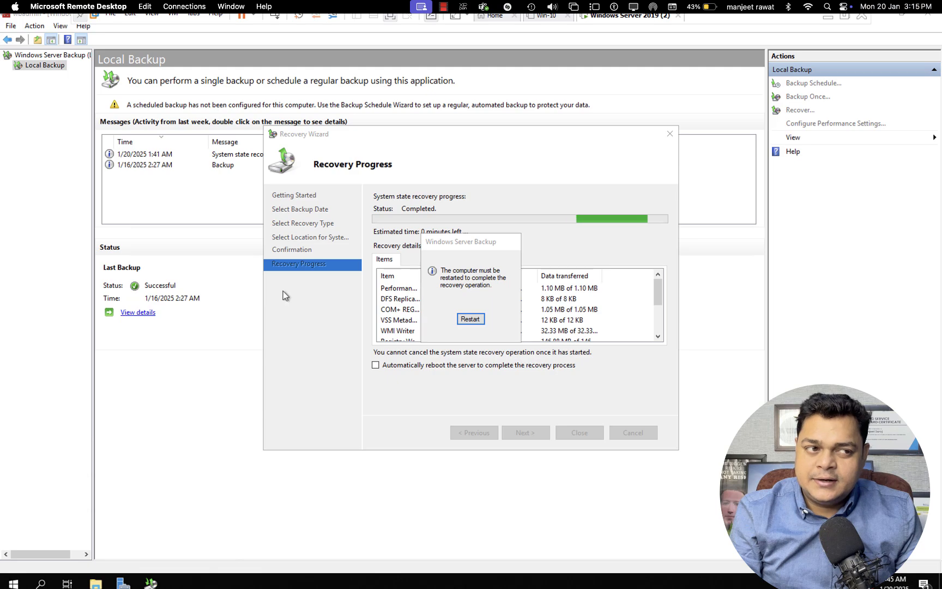
{"action": "key", "text": "ctrl+Left"}
{"action": "key", "text": "ctrl+Right"}
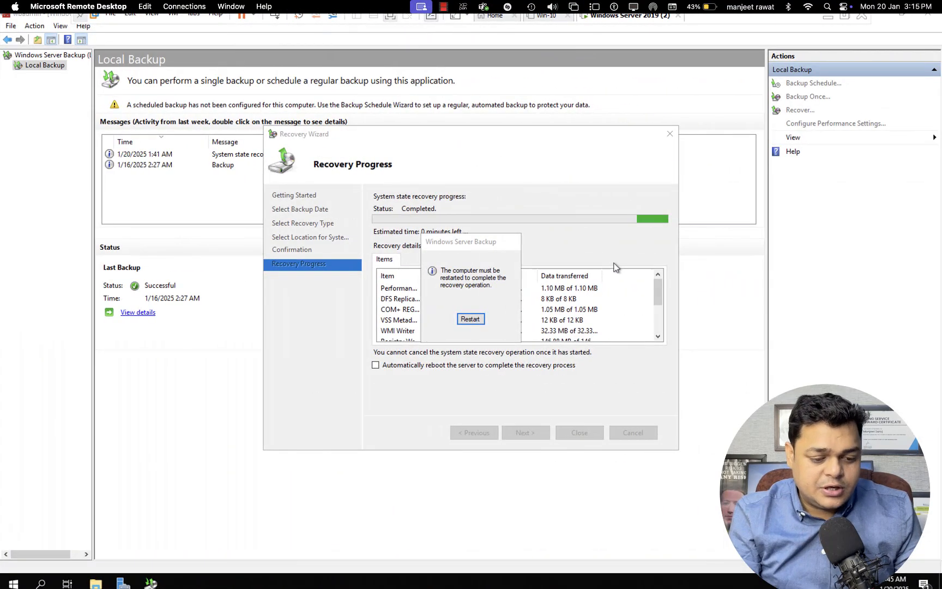
{"action": "left_click", "coordinate": [478, 320]}
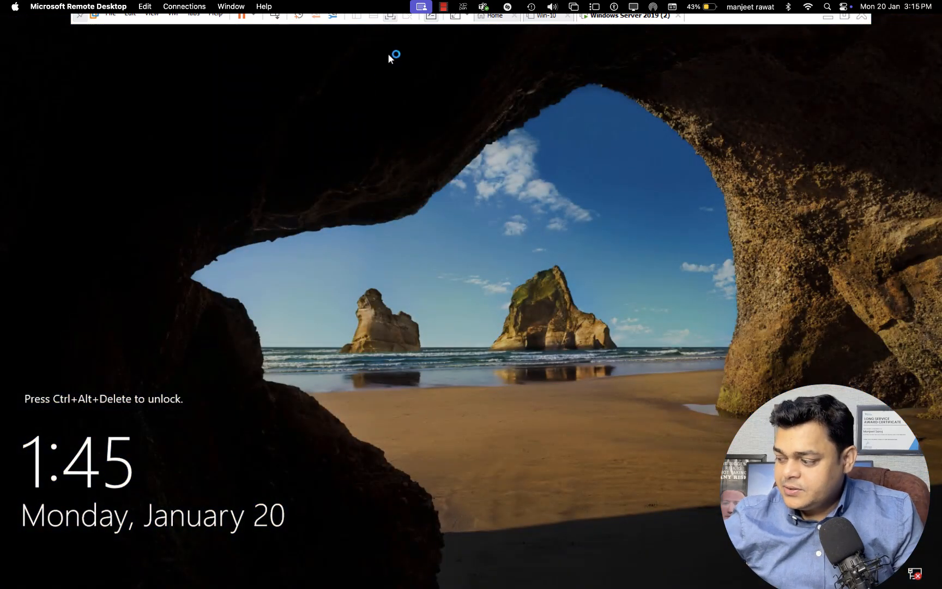
- Try signing in with the domain administrator password and dismiss the domain-unavailable error
{"action": "left_click", "coordinate": [275, 18]}
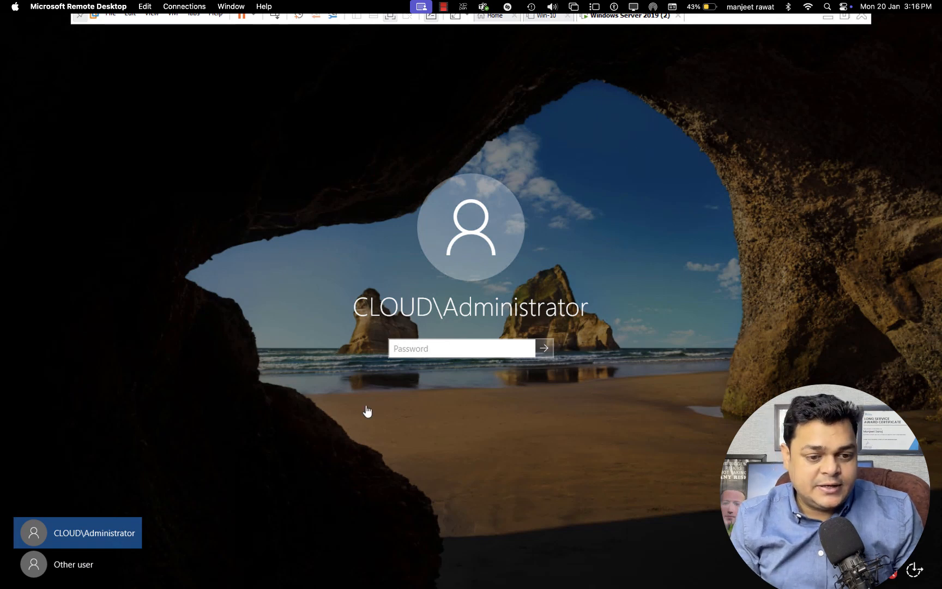
{"action": "type", "text": "•••••"}
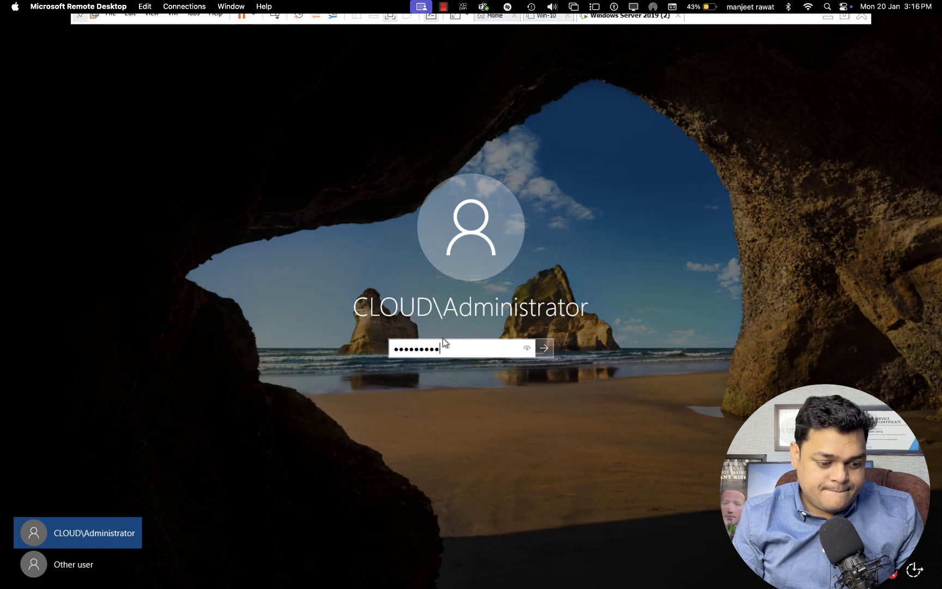
{"action": "key", "text": "Return"}
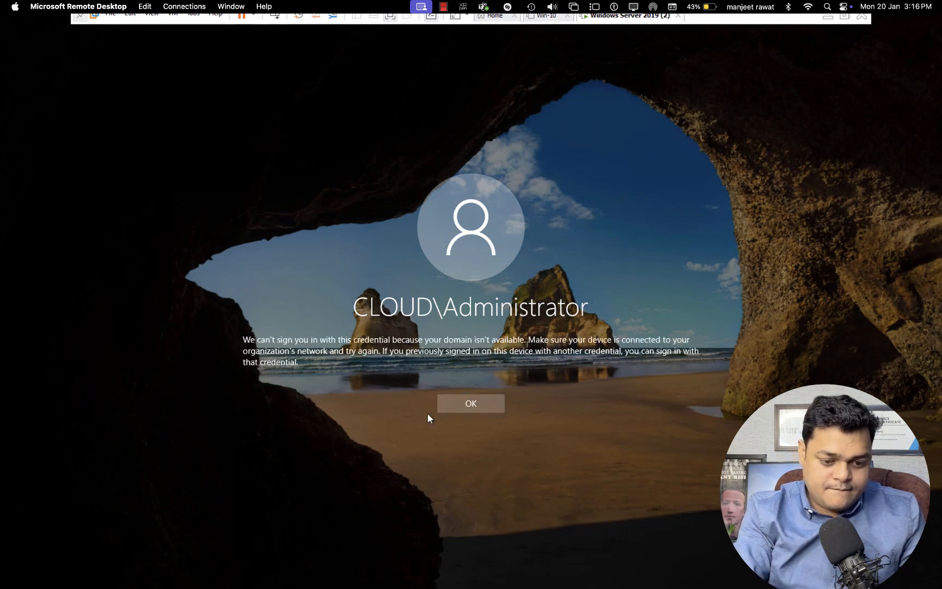
{"action": "left_click", "coordinate": [461, 404]}
- Sign in as Other user with the local Administrator account and its password
{"action": "left_click", "coordinate": [56, 567]}
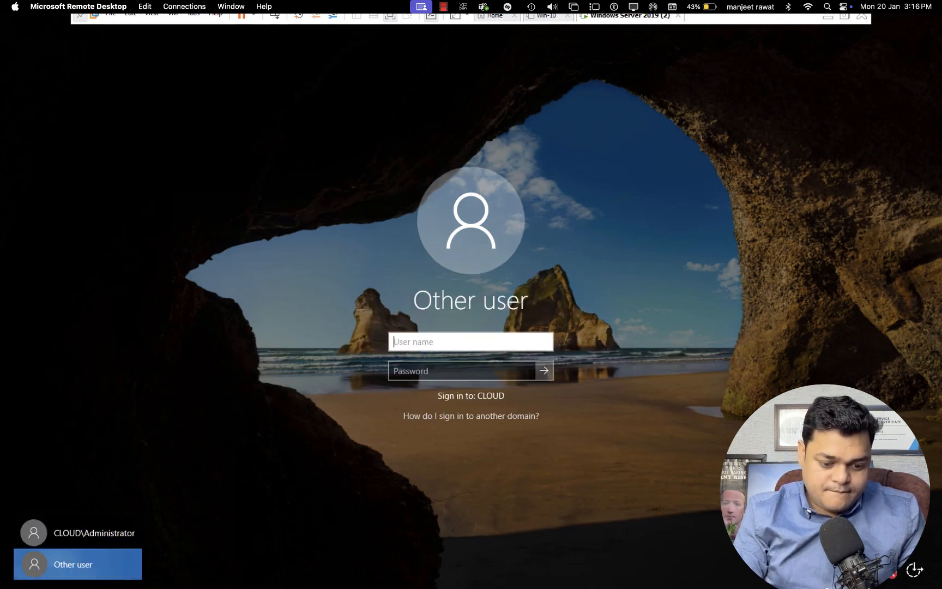
{"action": "type", "text": "Administrator"}
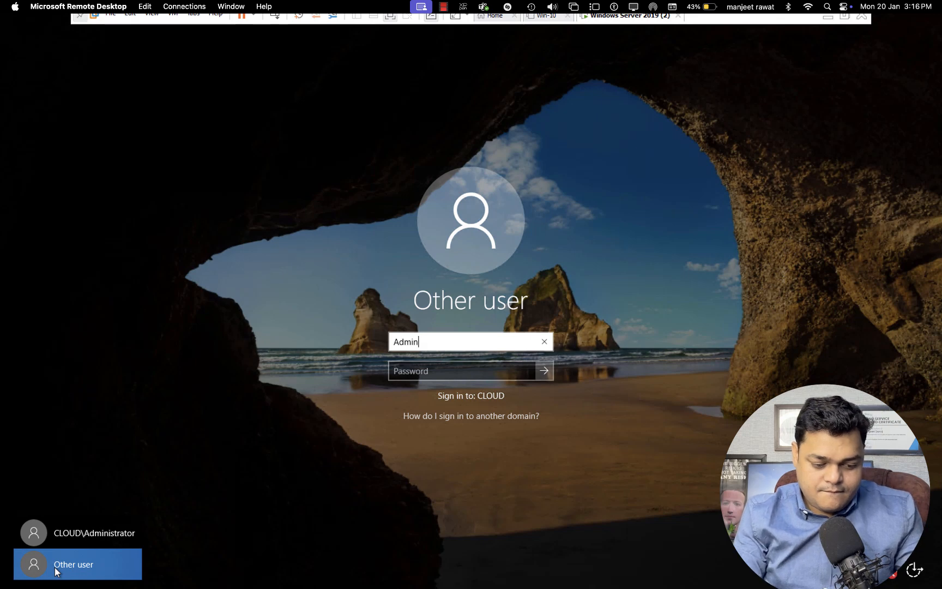
{"action": "key", "text": "Tab"}
{"action": "type", "text": "**********"}
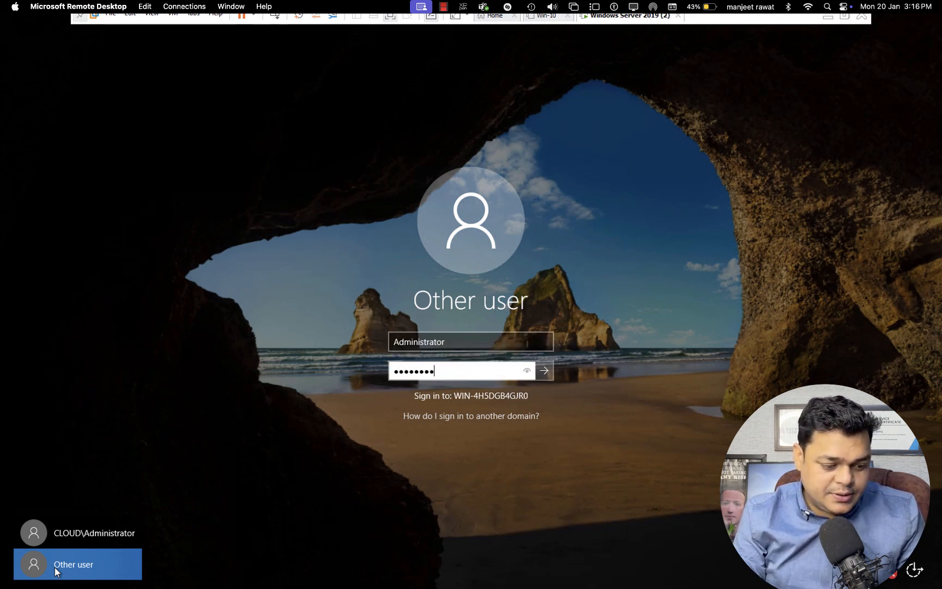
{"action": "key", "text": "Return"}
{"action": "key", "text": "Return"}
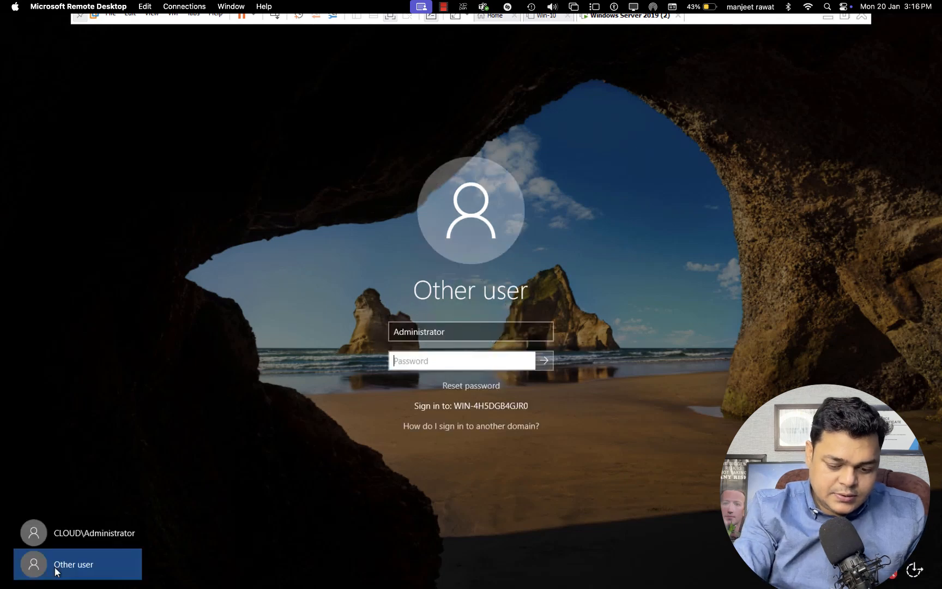
{"action": "type", "text": "********"}
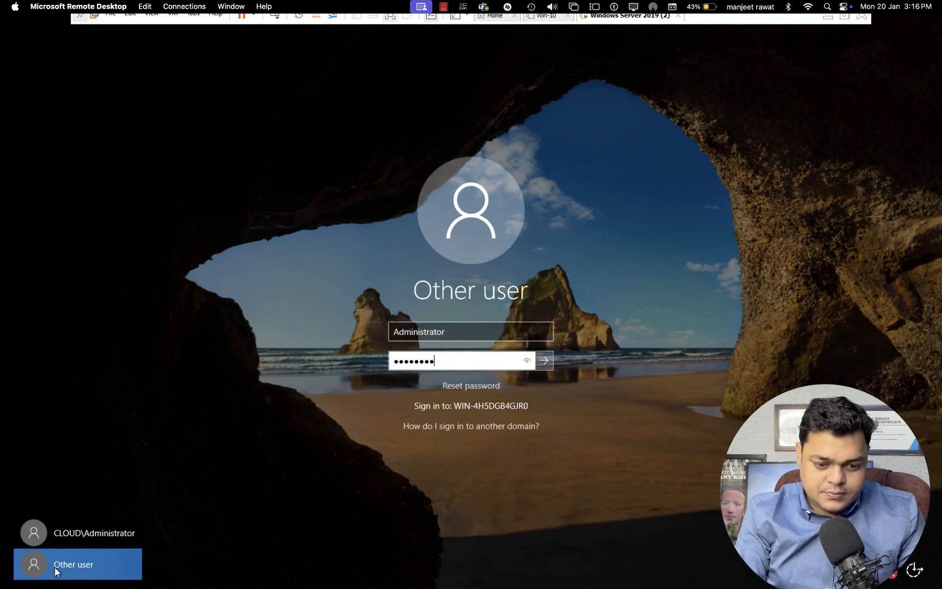
{"action": "key", "text": "Return"}
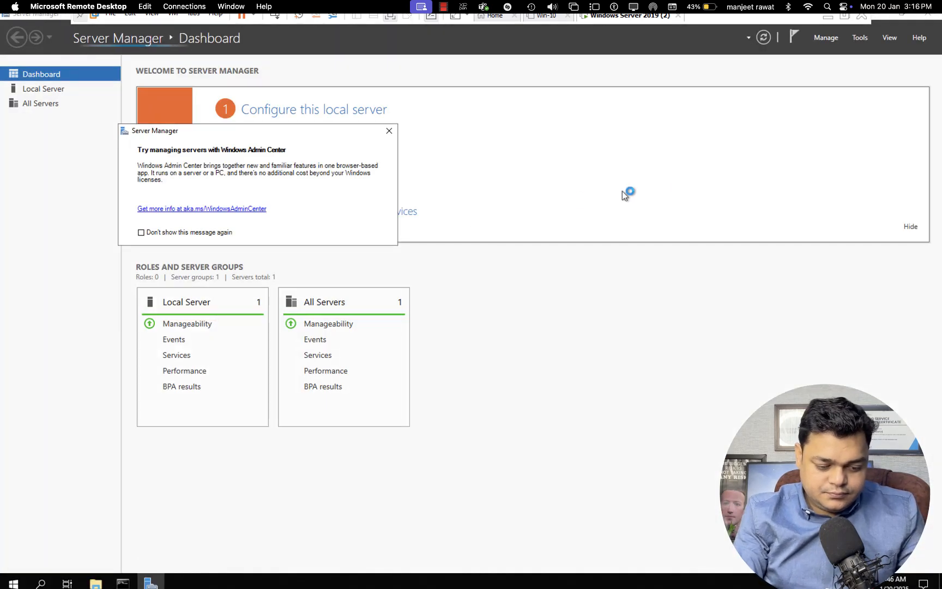
- Run msconfig and clear the Safe boot option on the Boot tab
{"action": "key", "text": "super+r"}
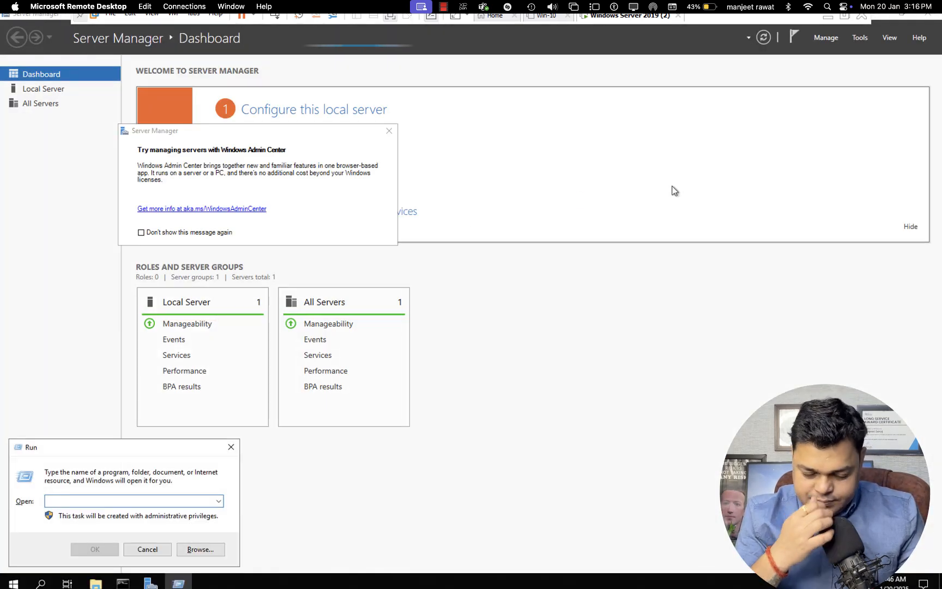
{"action": "type", "text": "msconfig"}
{"action": "key", "text": "Return"}
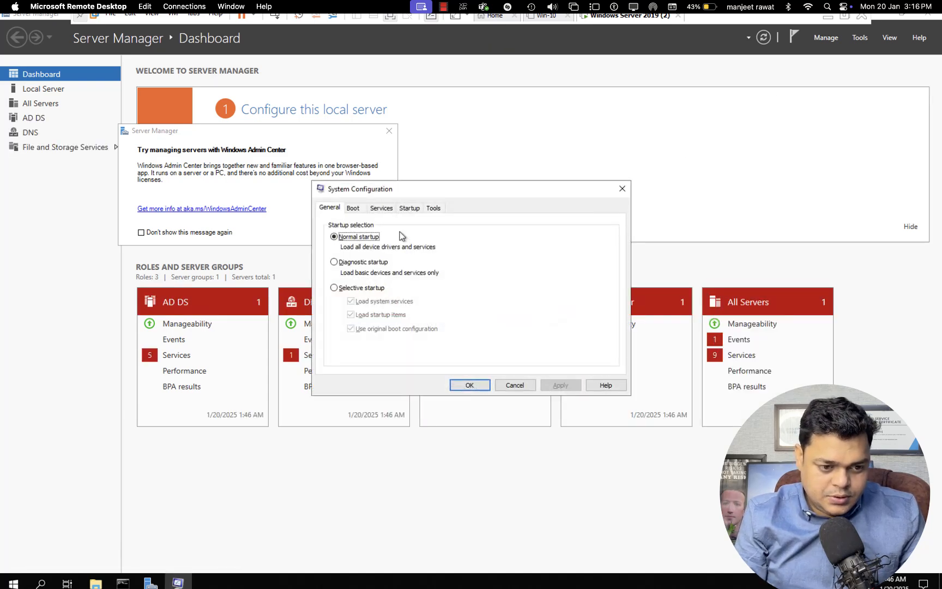
{"action": "left_click", "coordinate": [353, 207]}
{"action": "left_click", "coordinate": [341, 317]}
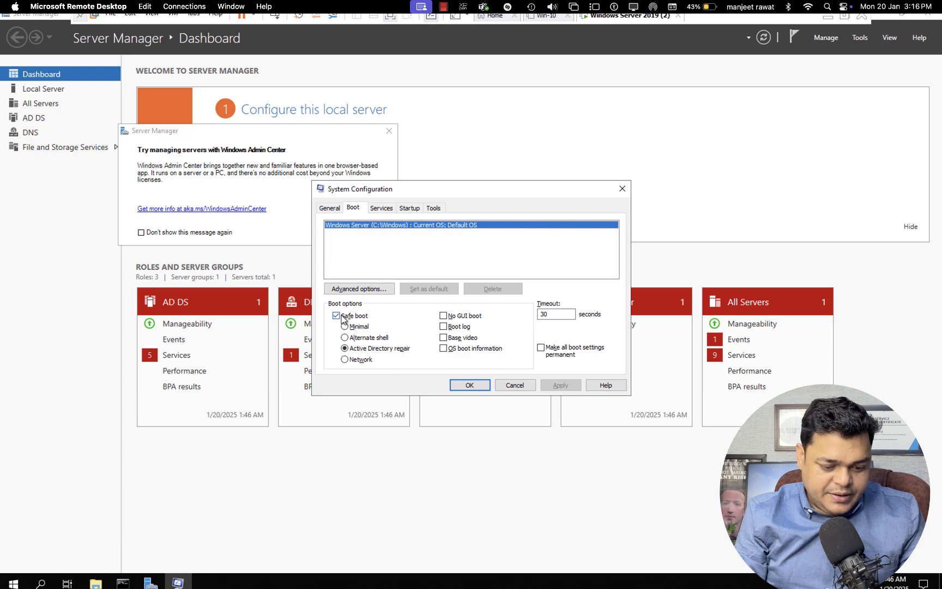
{"action": "left_click", "coordinate": [341, 316]}
{"action": "left_click", "coordinate": [334, 319]}
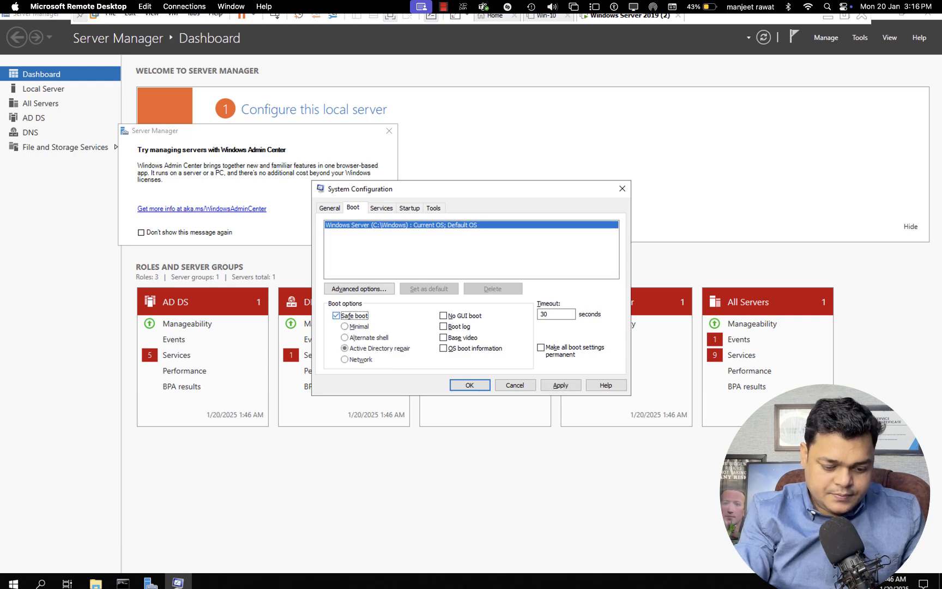
{"action": "left_click", "coordinate": [343, 326]}
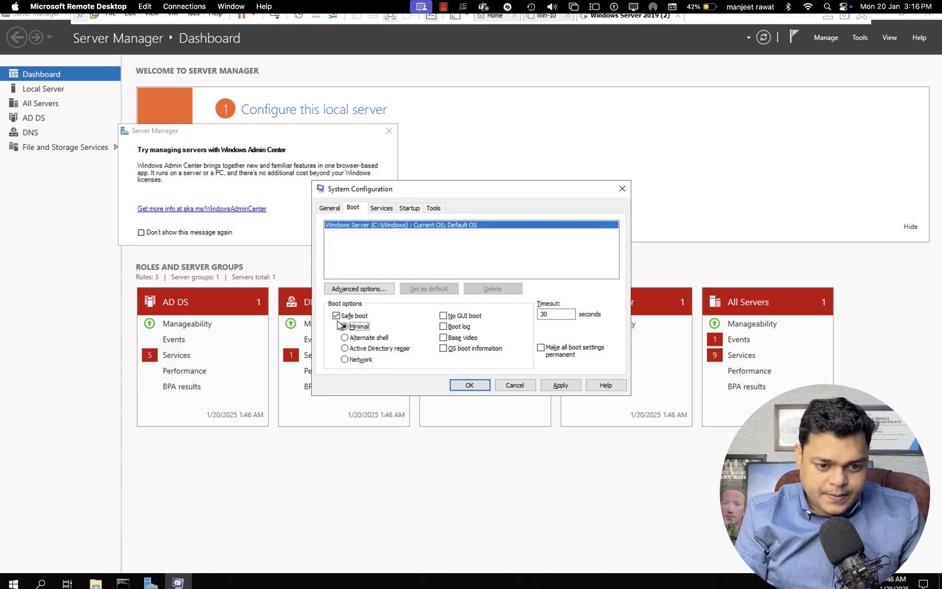
{"action": "left_click", "coordinate": [336, 316]}
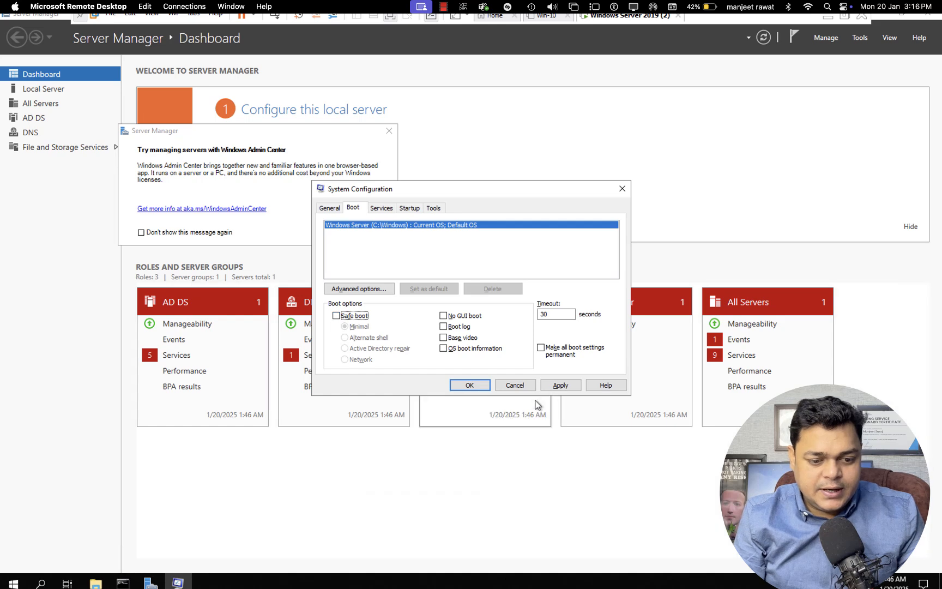
- Apply the boot change and restart the server for a normal startup
{"action": "left_click", "coordinate": [562, 386]}
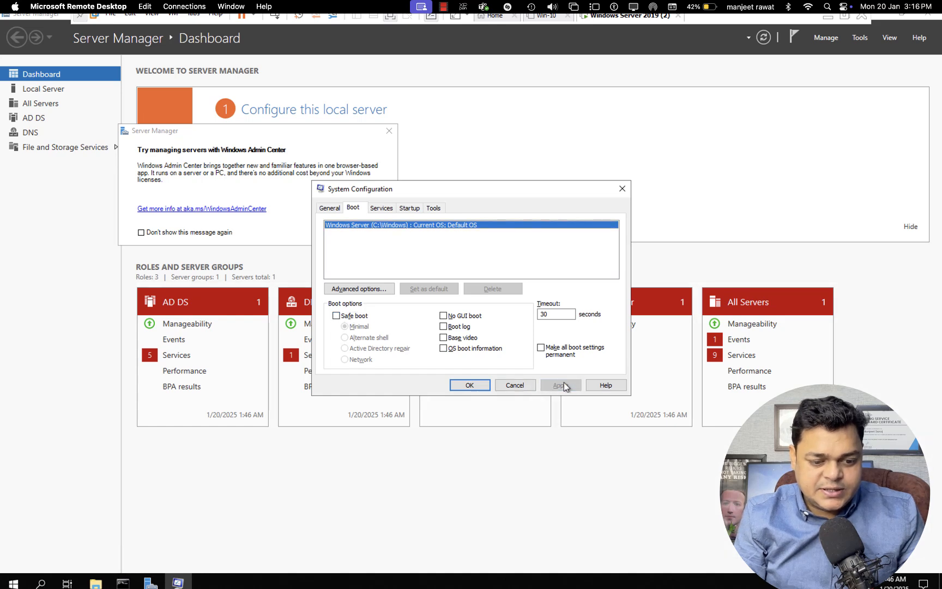
{"action": "left_click", "coordinate": [470, 385]}
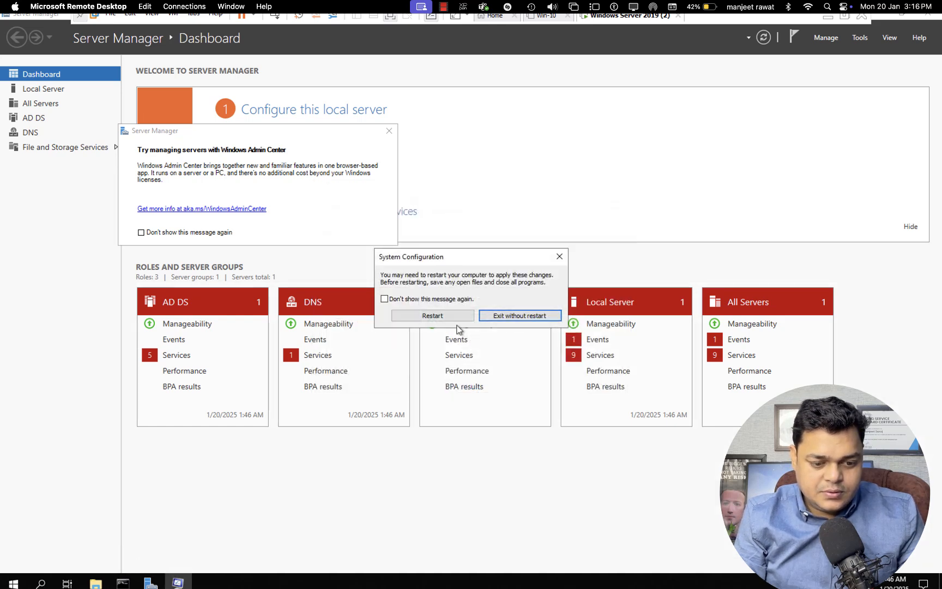
{"action": "left_click", "coordinate": [452, 319]}
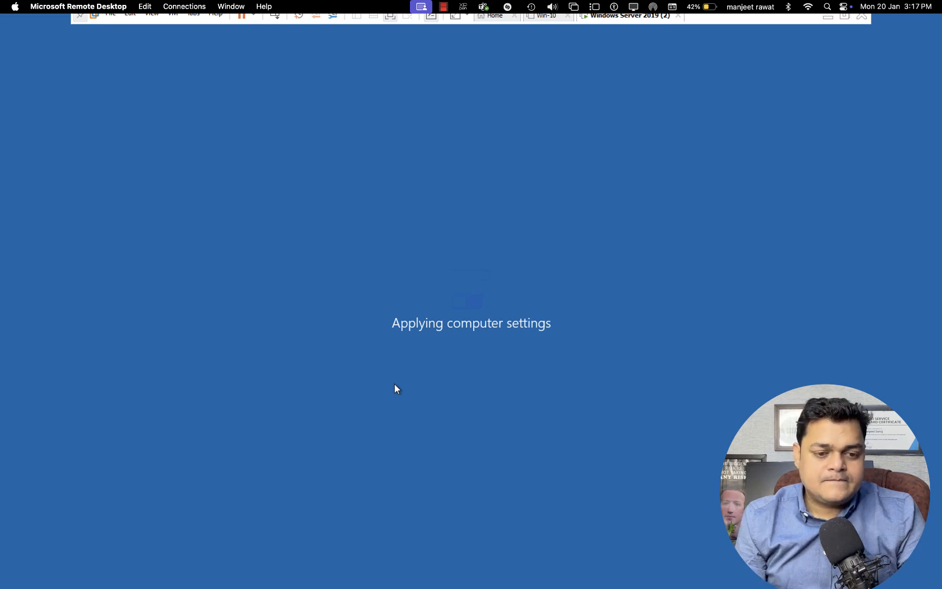
- Switch from the rebooting server session to the OneNote 'Server backup' notes page
{"action": "key", "text": "super+Tab"}
{"action": "key", "text": "ctrl+Right"}
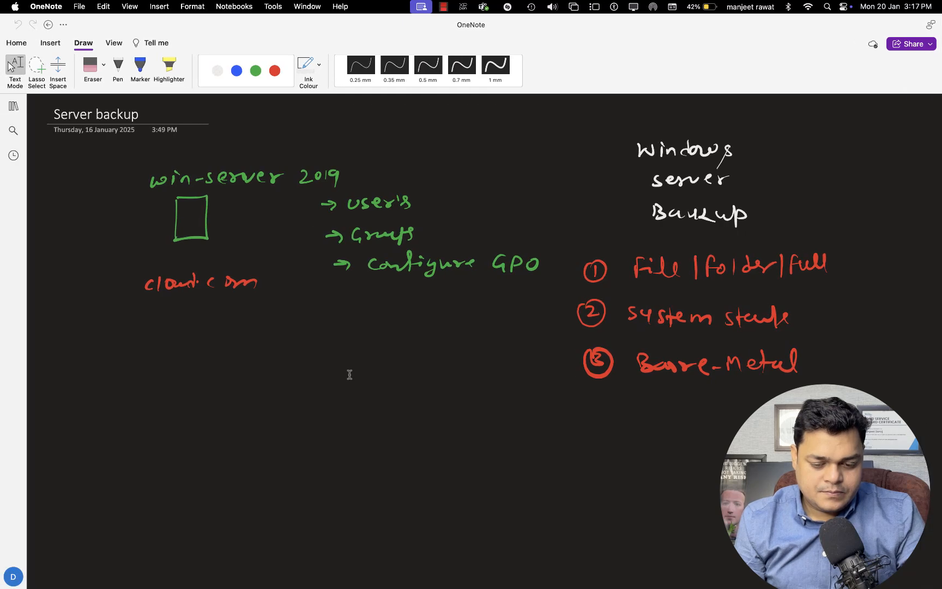
- Outline item 2 'System state' in blue ink, then return to the restarting server session
{"action": "left_click", "coordinate": [237, 70]}
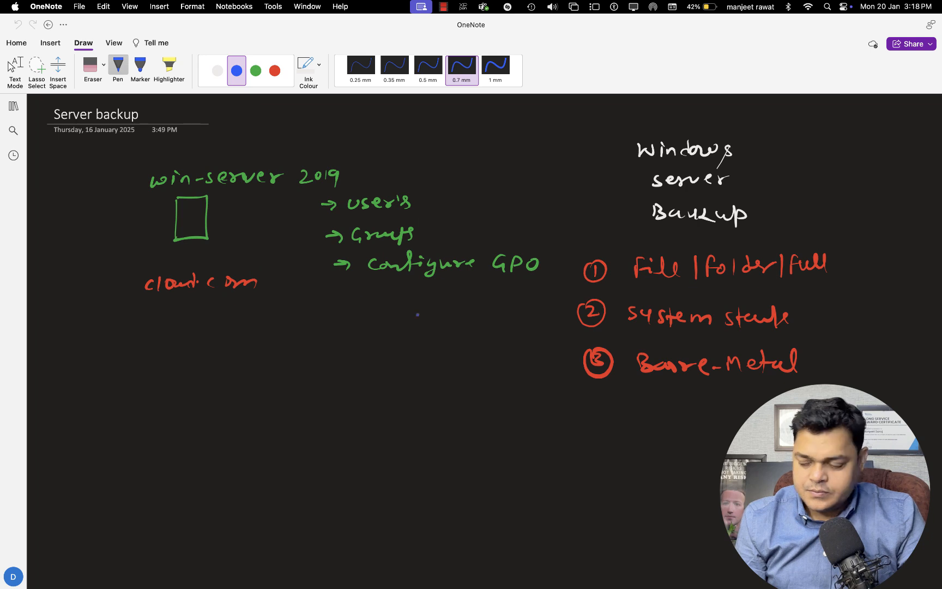
{"action": "mouse_move", "coordinate": [573, 291]}
{"action": "left_mouse_down"}
{"action": "mouse_move", "coordinate": [565, 326]}
{"action": "mouse_move", "coordinate": [798, 338]}
{"action": "mouse_move", "coordinate": [763, 301]}
{"action": "mouse_move", "coordinate": [568, 292]}
{"action": "left_mouse_up"}
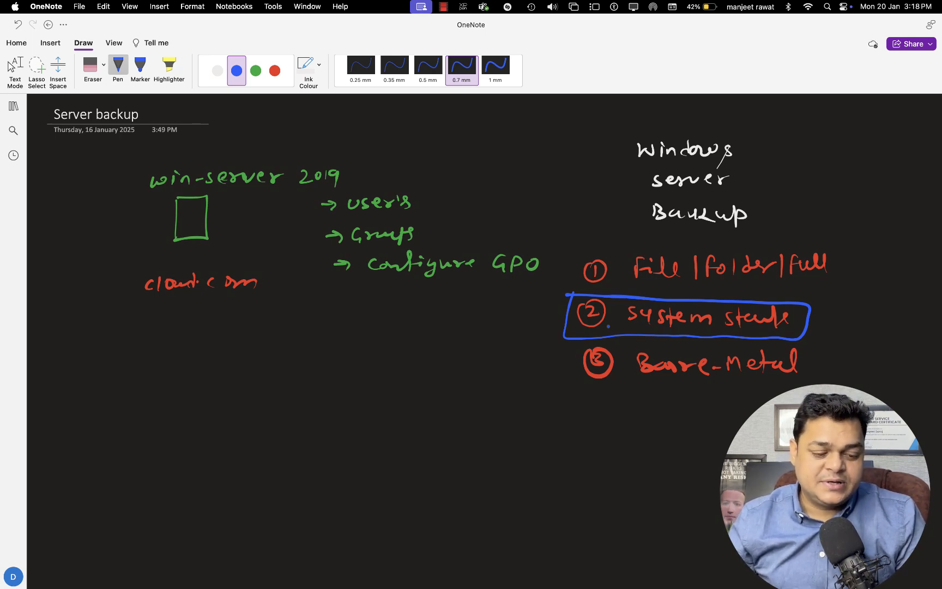
{"action": "scroll", "coordinate": [609, 326], "scroll_direction": "right", "scroll_amount": 2}
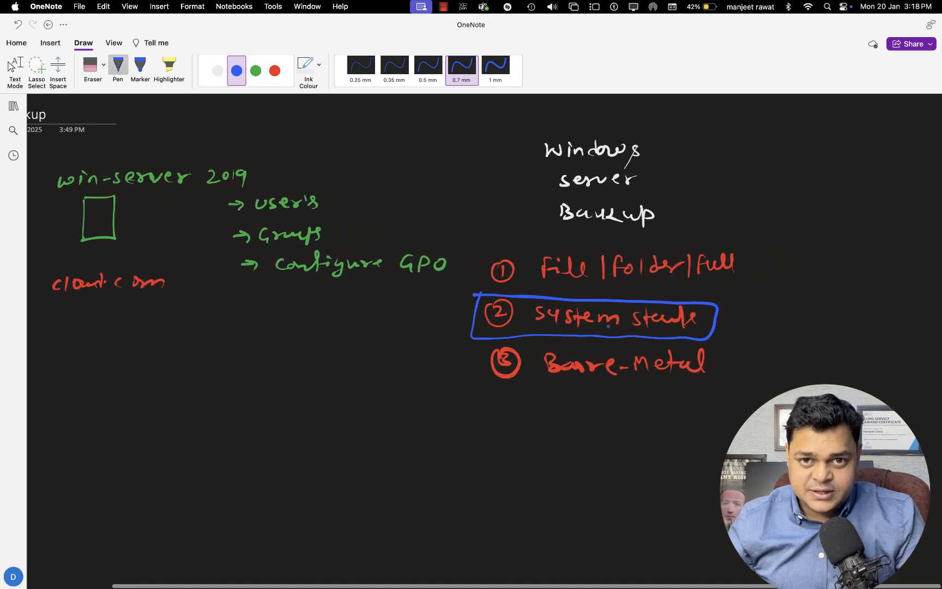
{"action": "key", "text": "ctrl+Right"}
{"action": "key", "text": "ctrl+Left"}
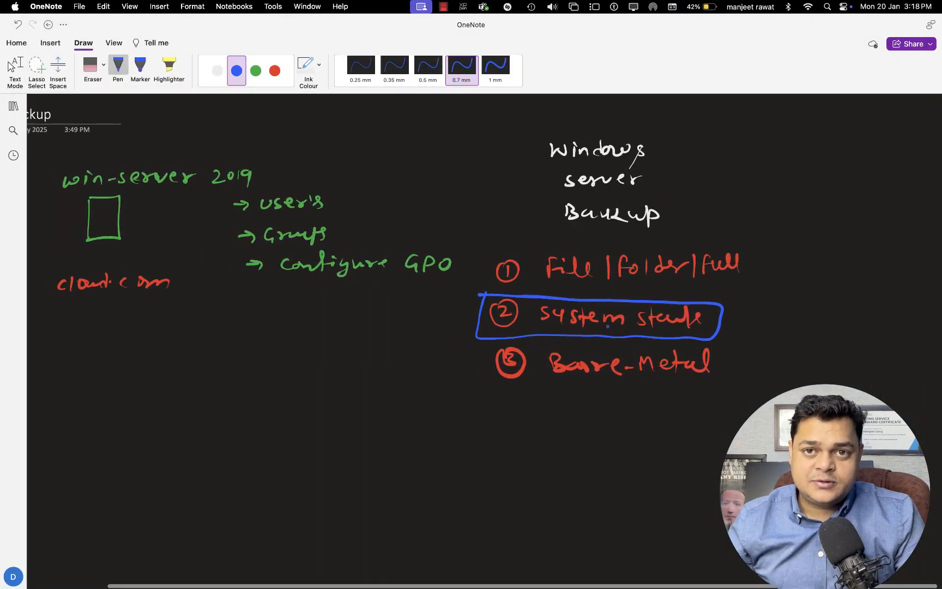
{"action": "scroll", "coordinate": [608, 325], "scroll_direction": "left", "scroll_amount": 2}
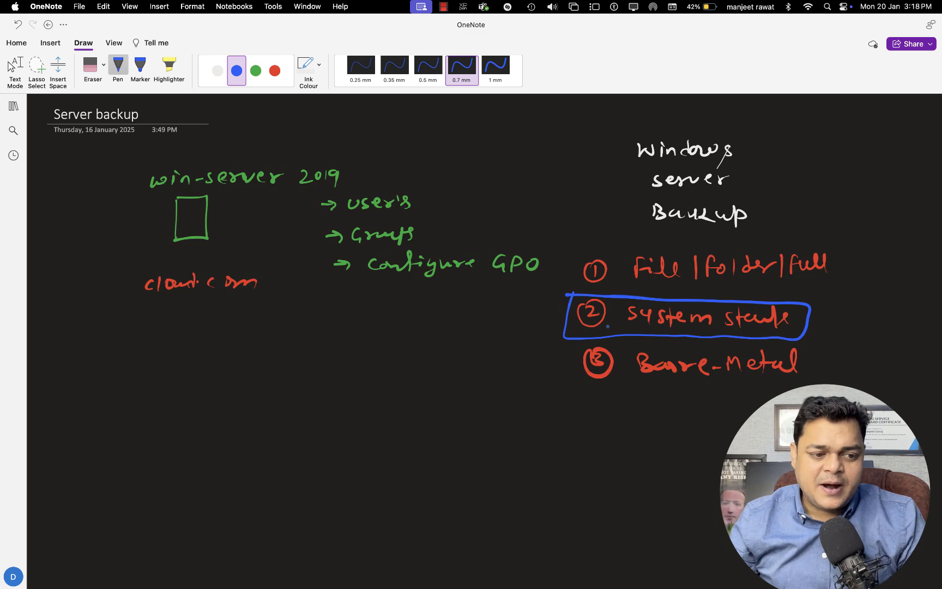
{"action": "key", "text": "super+Tab"}
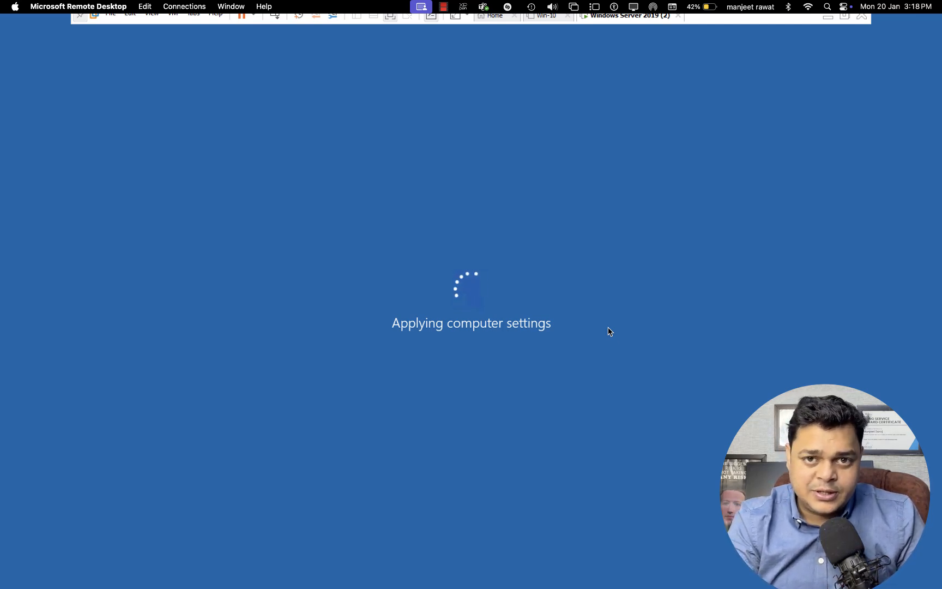
- Go to the Mac desktop and stop the Camtasia recording from its Dock menu
{"action": "key", "text": "ctrl+Left"}
{"action": "key", "text": "ctrl+Left"}
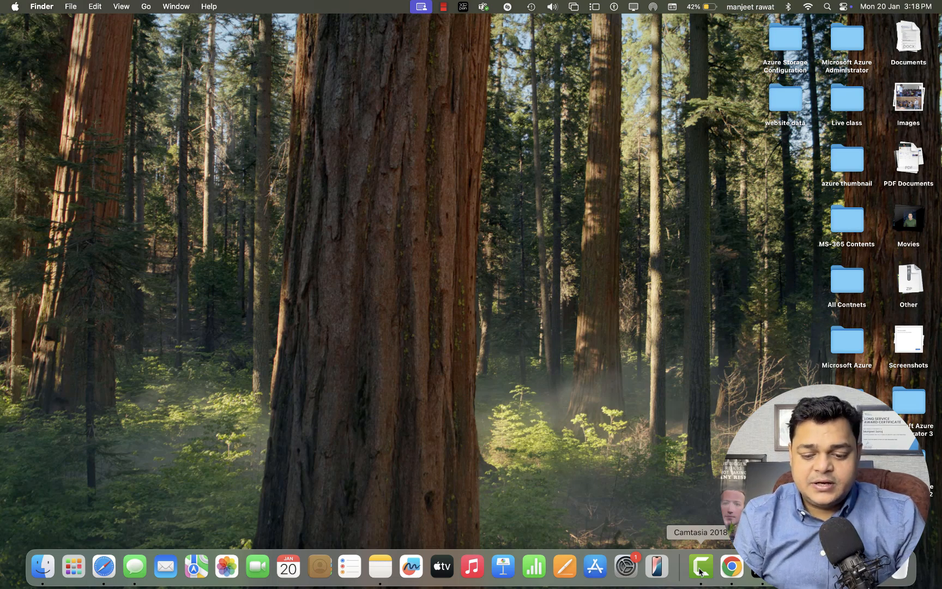
{"action": "right_click", "coordinate": [701, 571]}
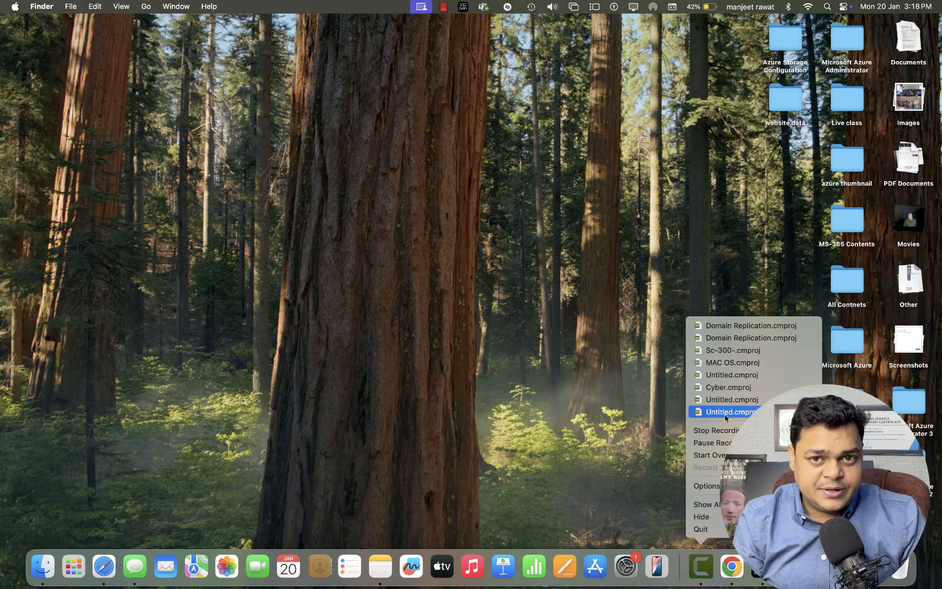
{"action": "left_click", "coordinate": [722, 432]}
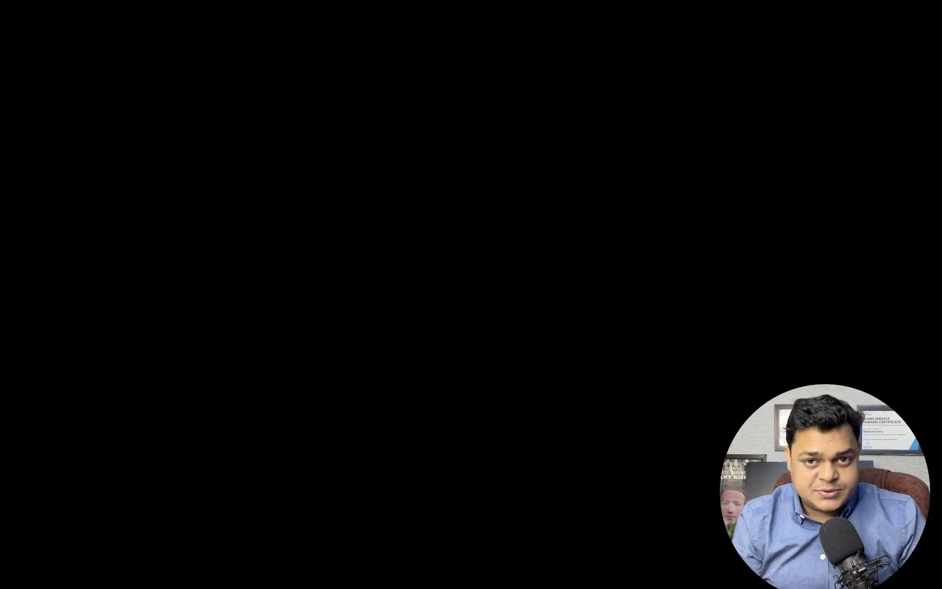